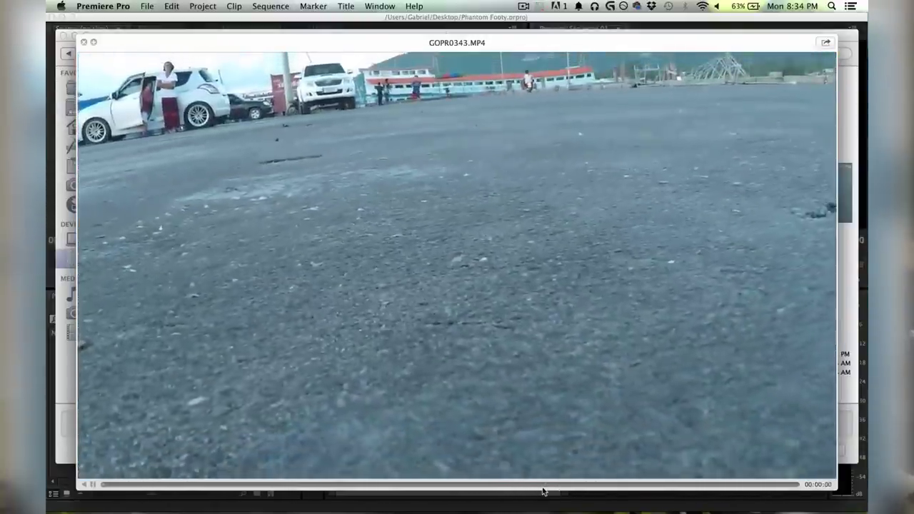
Preview the GoPro clips up to GOPR0345.MP4, scrubbing through that one, and import GOPR0341.MP4 to GOPR0345.MP4 into the project.
{"action": "key", "text": "Down"}
{"action": "key", "text": "Down"}
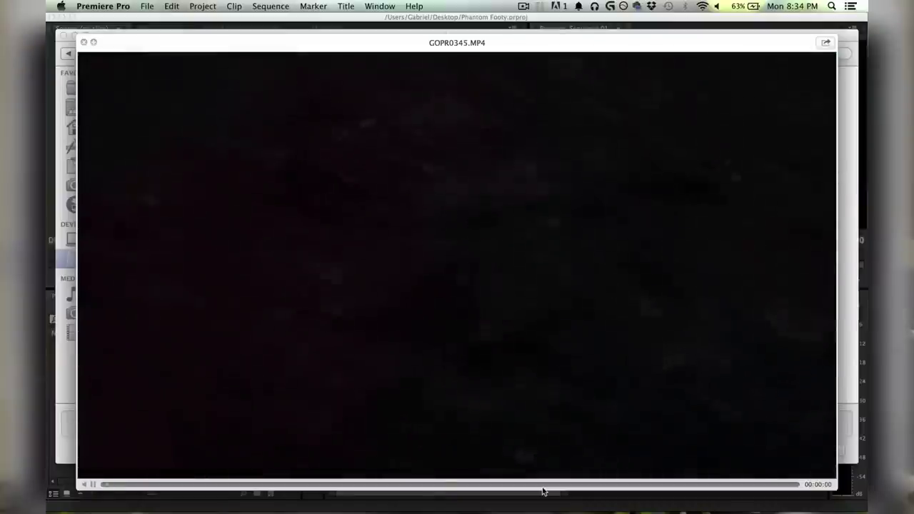
{"action": "key", "text": "Down"}
{"action": "key", "text": "Up"}
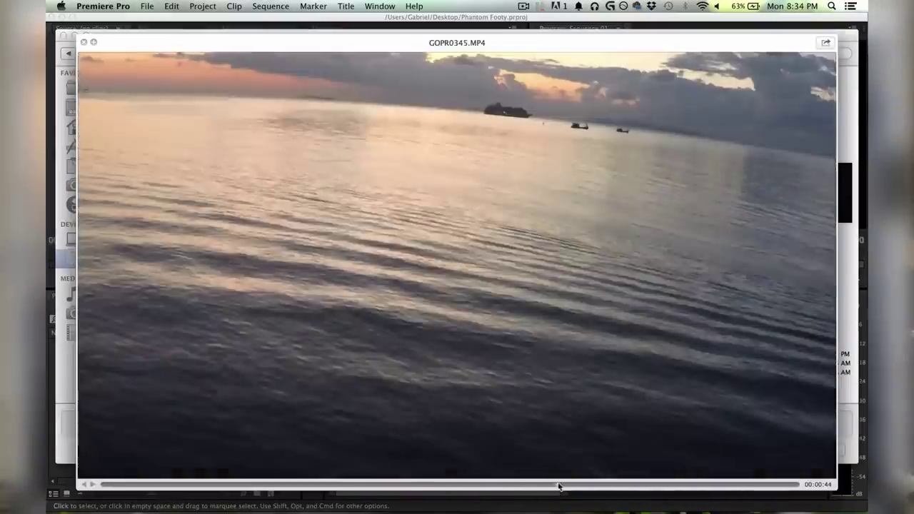
{"action": "left_click_drag", "start_coordinate": [559, 487], "coordinate": [604, 486]}
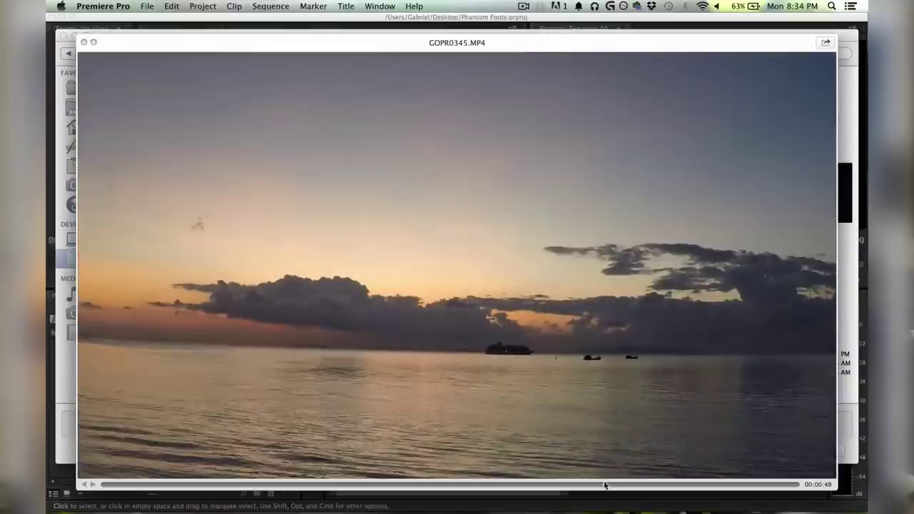
{"action": "key", "text": "space"}
{"action": "left_click", "coordinate": [670, 85], "text": "shift"}
{"action": "key", "text": "Return"}
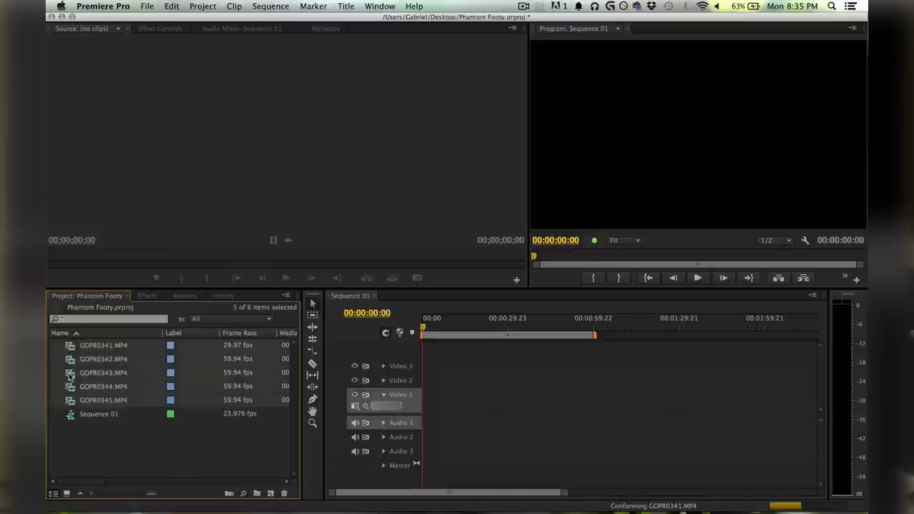
Group the five imported GoPro clips in a new bin named Thailand and collapse it.
{"action": "left_click", "coordinate": [257, 493]}
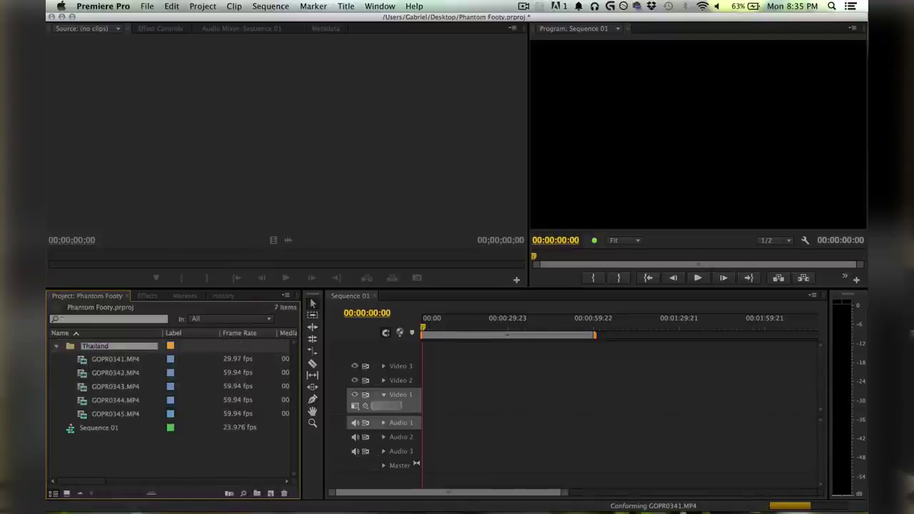
{"action": "key", "text": "Return"}
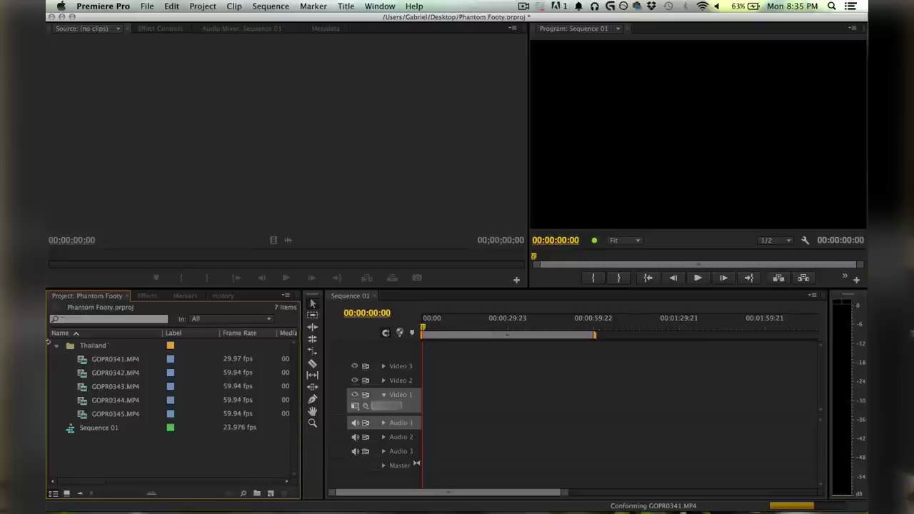
{"action": "left_click", "coordinate": [56, 346]}
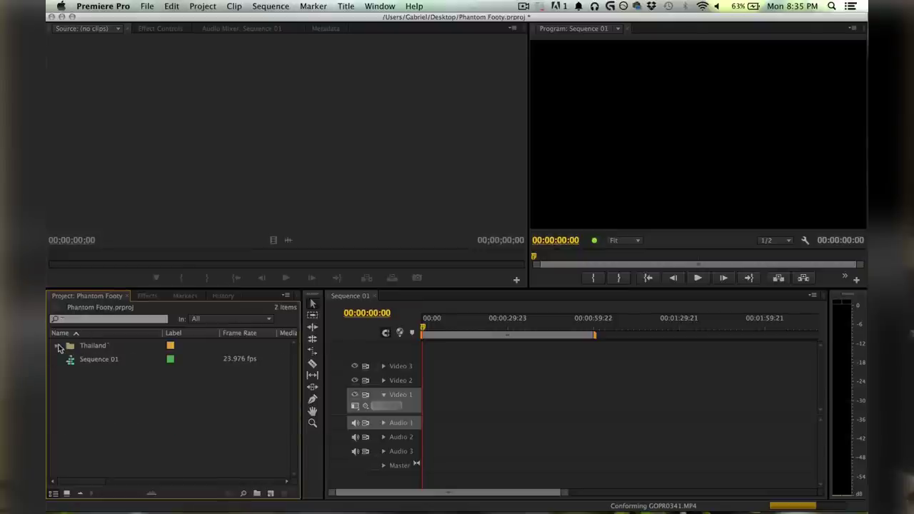
Import GOPR0346.MP4, GOPR0372.MP4 and GOPR0373.MP4 from the 12.12 folder inside 2014 Aerials.
{"action": "double_click", "coordinate": [114, 424]}
{"action": "left_click", "coordinate": [481, 145]}
{"action": "left_click", "coordinate": [564, 71]}
{"action": "left_click", "coordinate": [687, 83]}
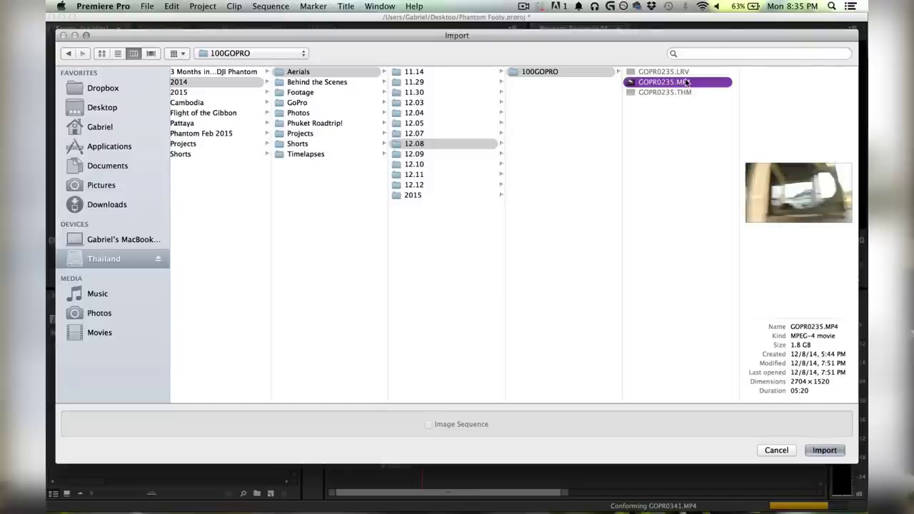
{"action": "key", "text": "Left"}
{"action": "key", "text": "Left"}
{"action": "key", "text": "Down"}
{"action": "key", "text": "Down"}
{"action": "key", "text": "Down"}
{"action": "key", "text": "Down"}
{"action": "key", "text": "Right"}
{"action": "key", "text": "super+a"}
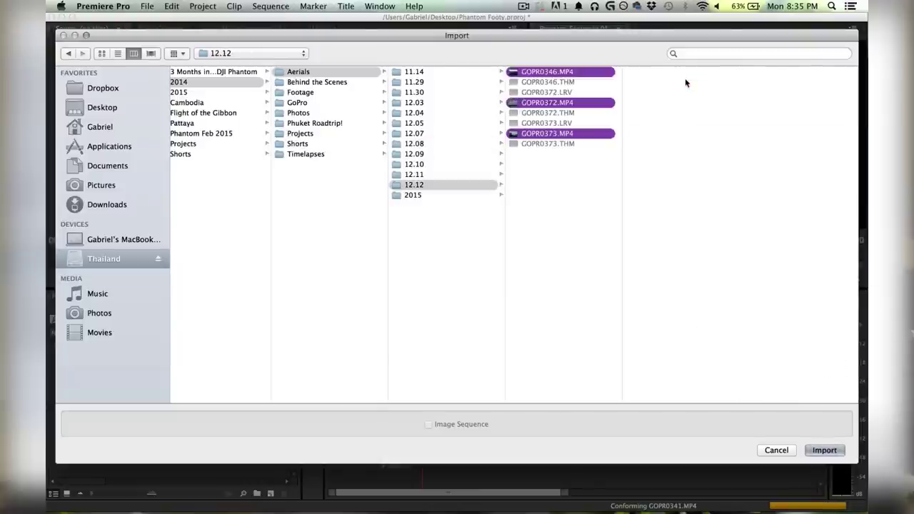
{"action": "key", "text": "Return"}
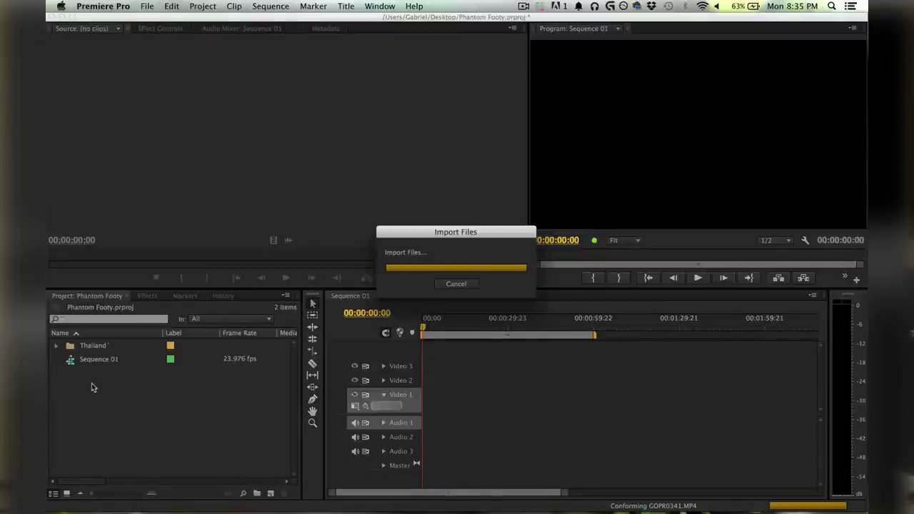
Group the three newly imported clips in a new bin named Thailand 2 and collapse it.
{"action": "left_click", "coordinate": [255, 493]}
{"action": "type", "text": "THE"}
{"action": "key", "text": "BackSpace"}
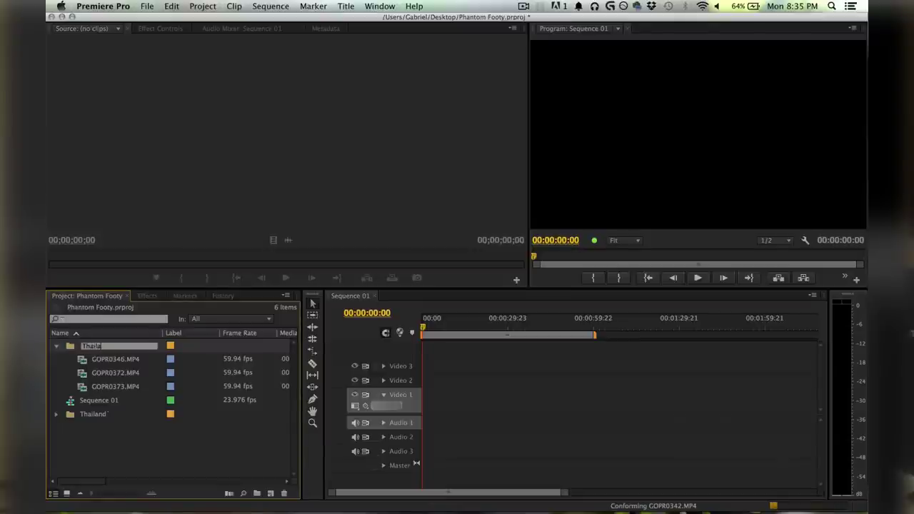
{"action": "key", "text": "Return"}
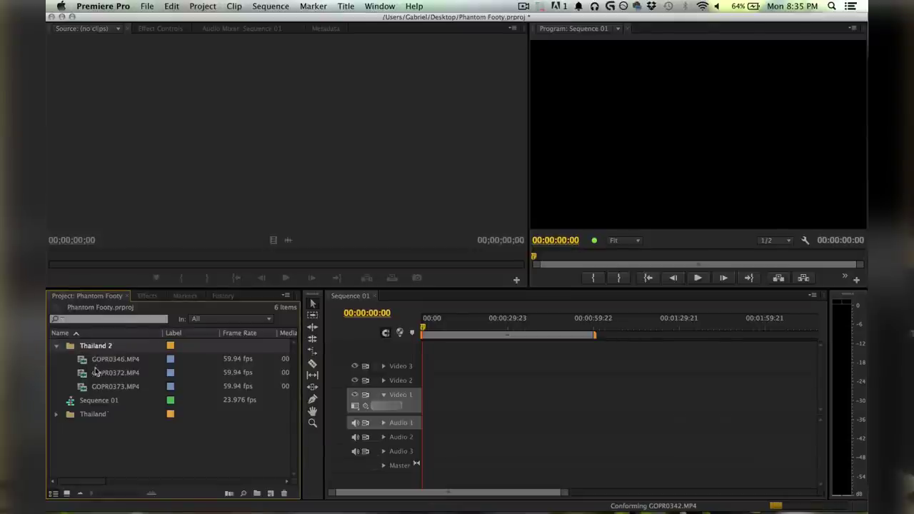
{"action": "left_click", "coordinate": [55, 348]}
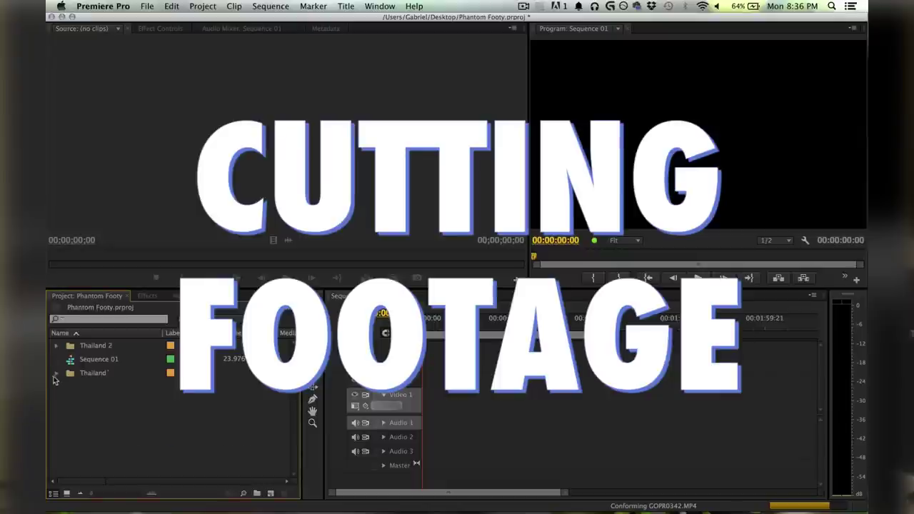
Load GOPR0341.MP4 from the Thailand bin for trimming and mark its in point at 00:00:23:12 and out point at 00:00:29:10.
{"action": "left_click", "coordinate": [55, 374]}
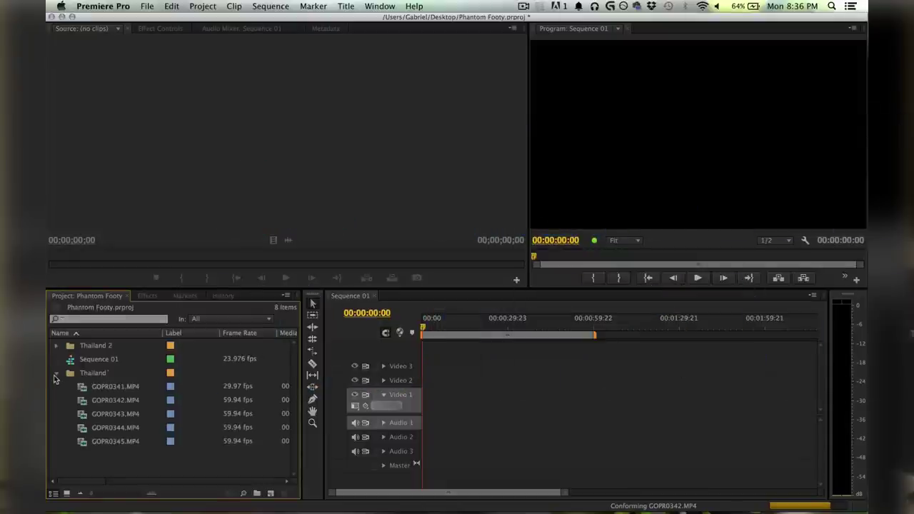
{"action": "double_click", "coordinate": [86, 387]}
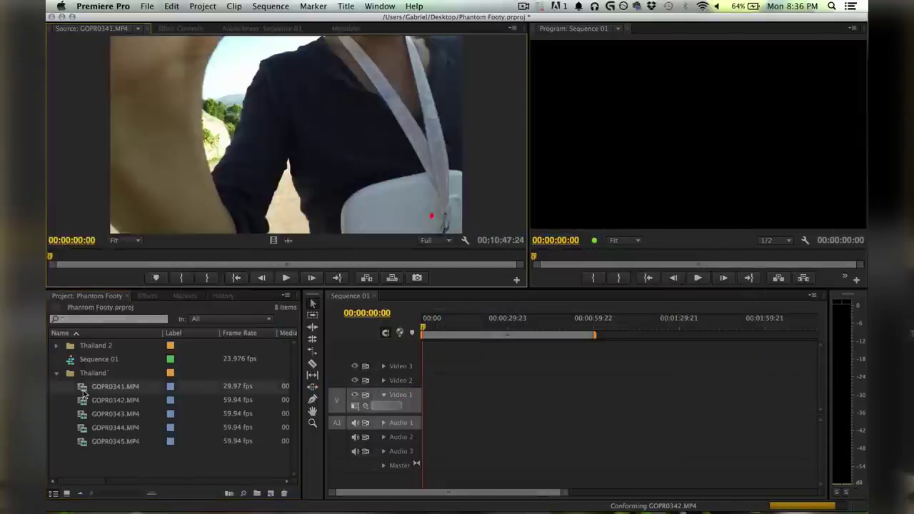
{"action": "left_click_drag", "start_coordinate": [53, 257], "coordinate": [69, 260]}
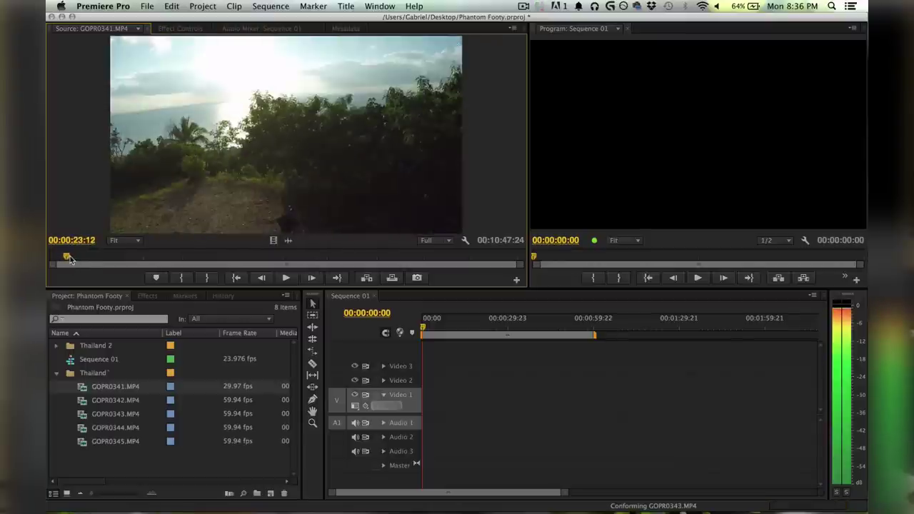
{"action": "key", "text": "space"}
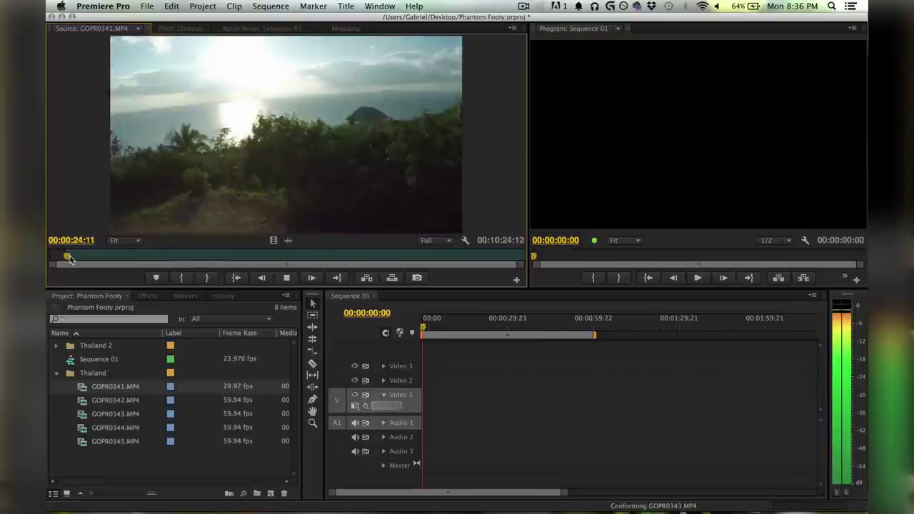
{"action": "key", "text": "space"}
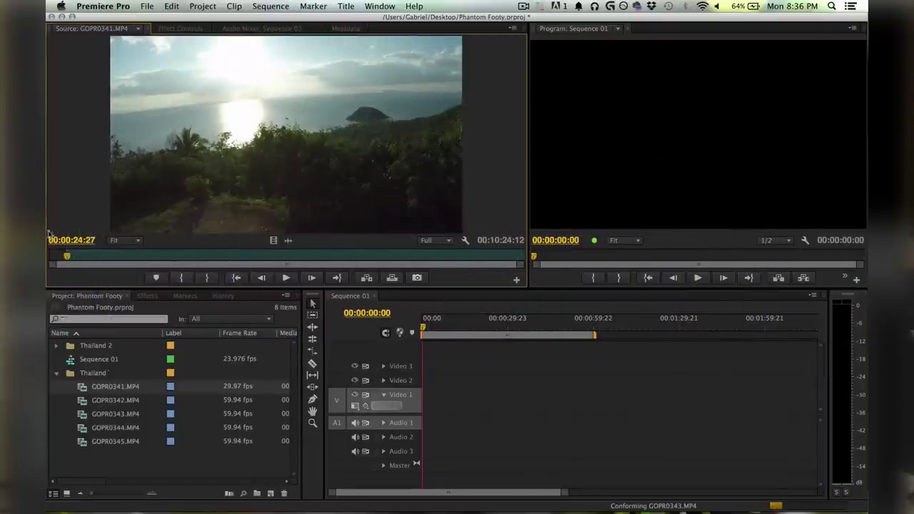
{"action": "left_click_drag", "start_coordinate": [70, 256], "coordinate": [69, 257]}
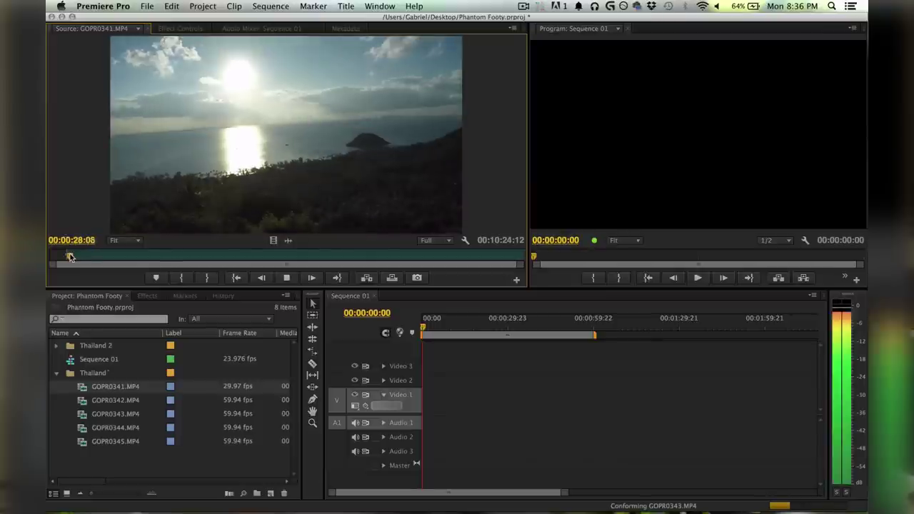
{"action": "key", "text": "space"}
{"action": "key", "text": "o"}
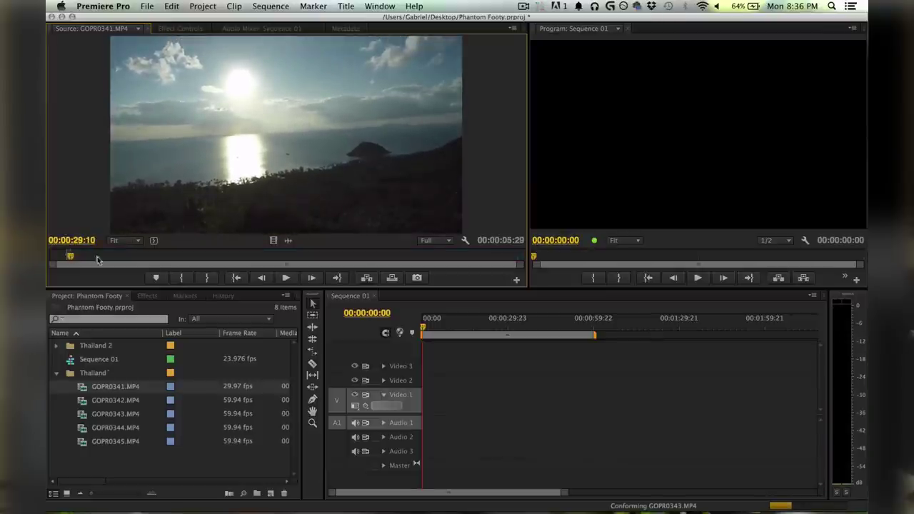
Place only the video of the trimmed clip on Video 1 at about 00:00:03:18, matching the sequence settings to the clip.
{"action": "left_click_drag", "start_coordinate": [270, 241], "coordinate": [439, 400]}
{"action": "left_click", "coordinate": [482, 290]}
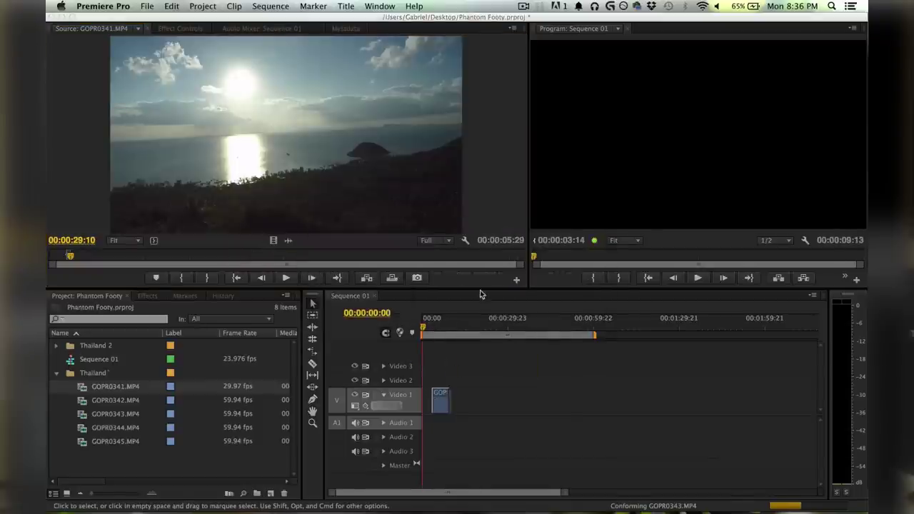
{"action": "left_click", "coordinate": [440, 330]}
{"action": "key", "text": "="}
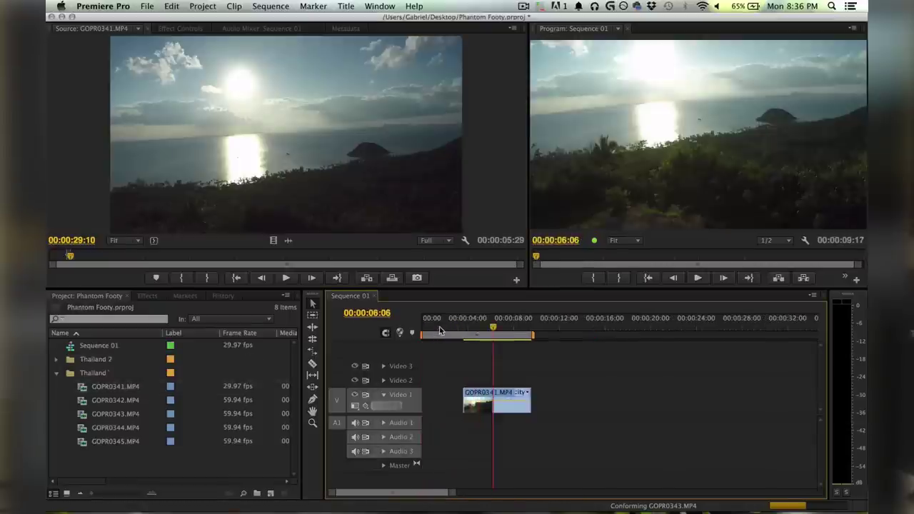
{"action": "key", "text": "grave"}
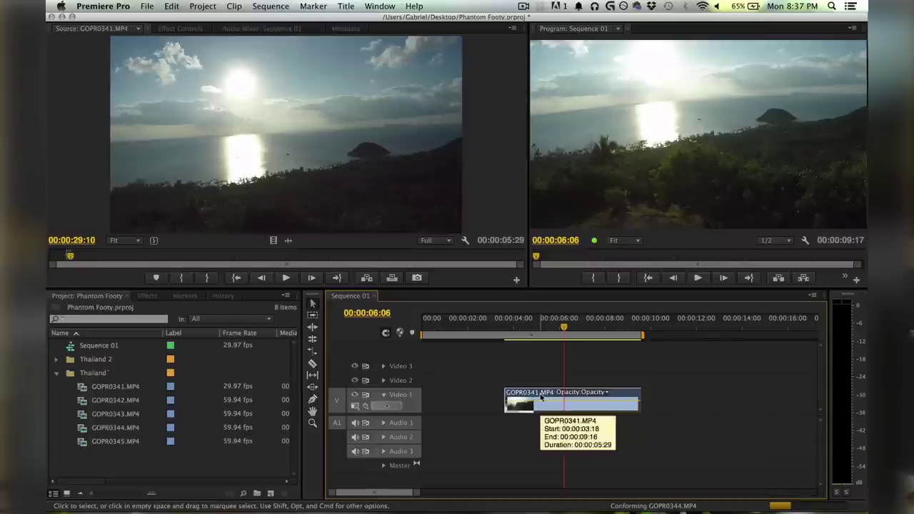
Replace the timeline clip with an After Effects composition and apply the Optics Compensation effect to its footage there.
{"action": "right_click", "coordinate": [541, 398]}
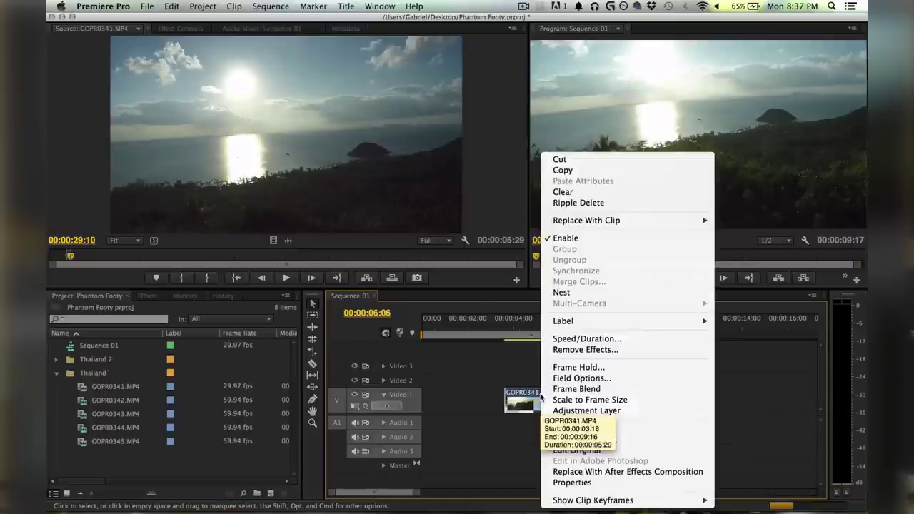
{"action": "left_click", "coordinate": [580, 472]}
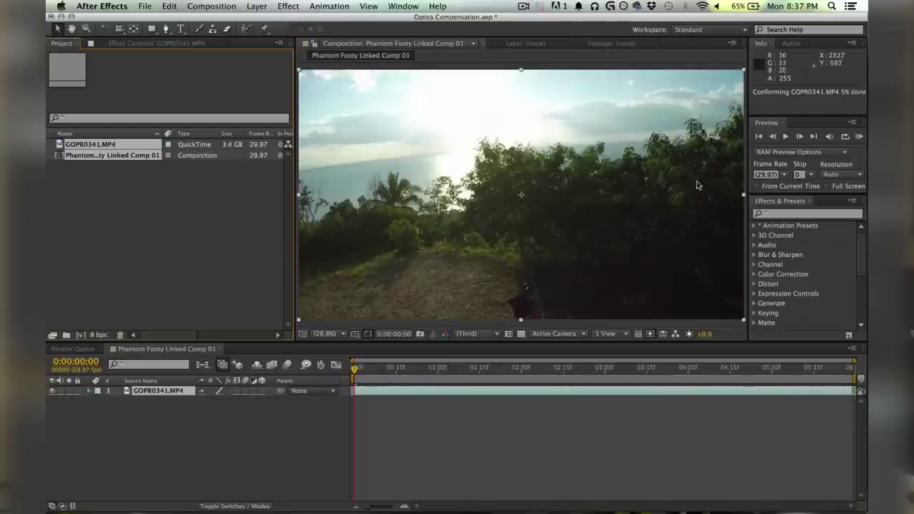
{"action": "left_click", "coordinate": [799, 214]}
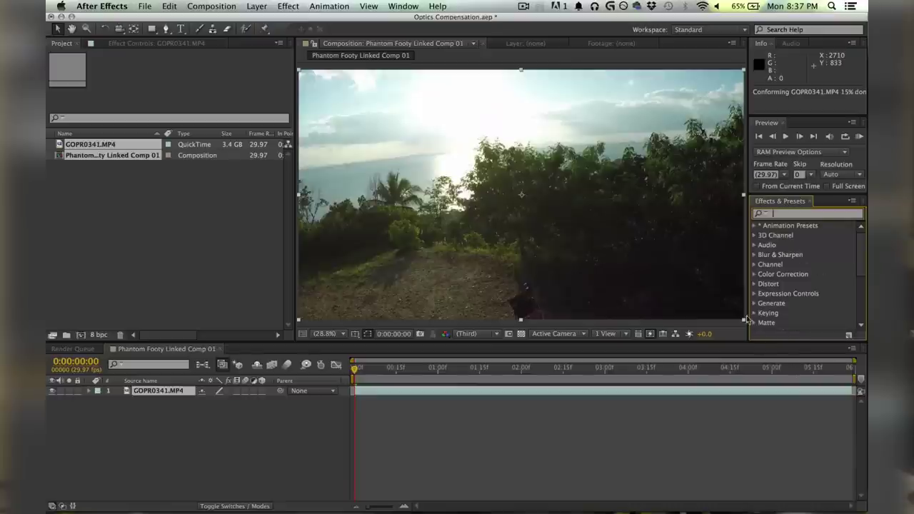
{"action": "left_click", "coordinate": [787, 212]}
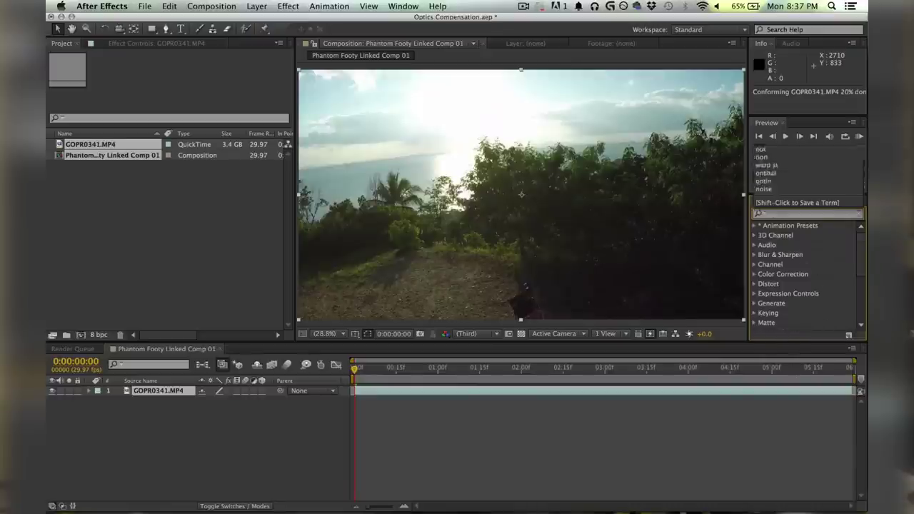
{"action": "type", "text": "optic"}
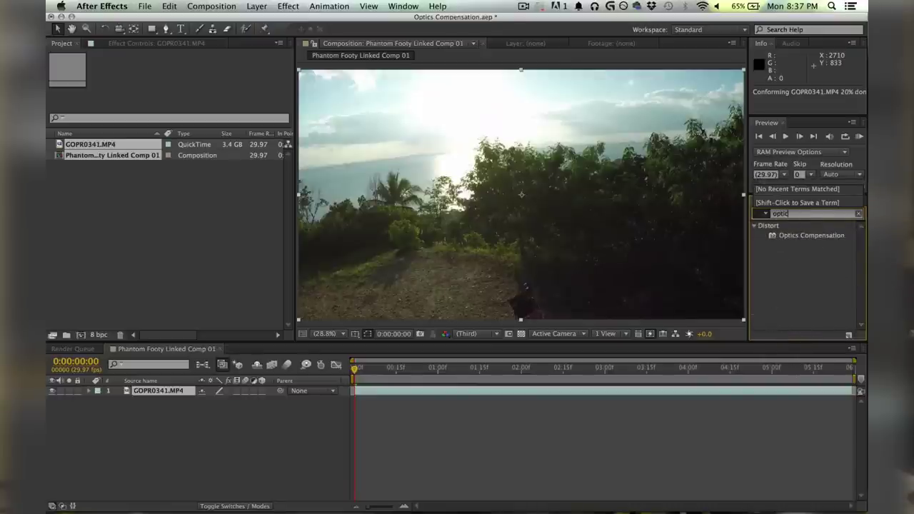
{"action": "left_click", "coordinate": [812, 236]}
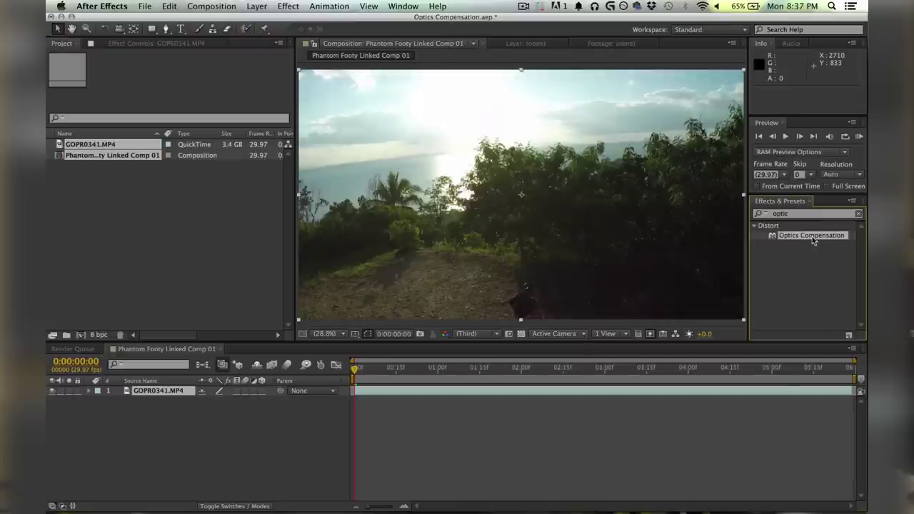
{"action": "left_click_drag", "start_coordinate": [812, 240], "coordinate": [531, 197]}
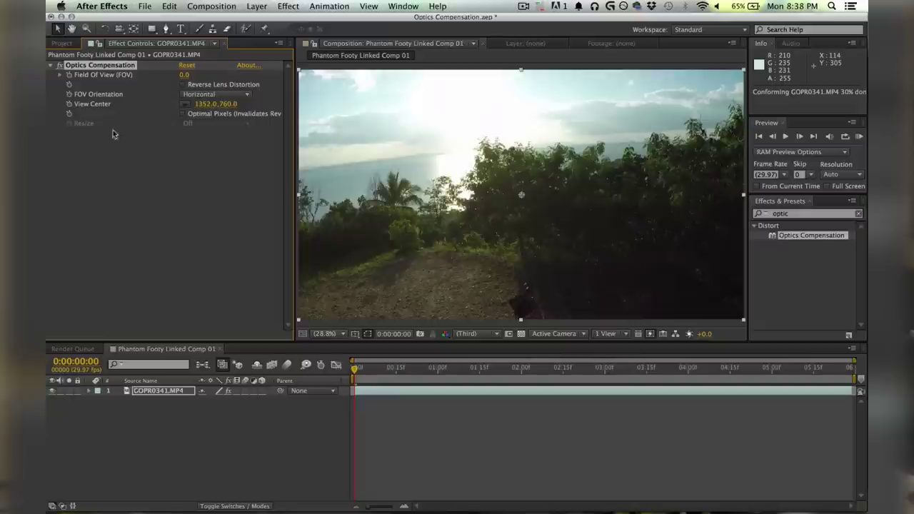
Enable Reverse Lens Distortion in Optics Compensation and set the Field Of View to 66.6.
{"action": "left_click", "coordinate": [184, 85]}
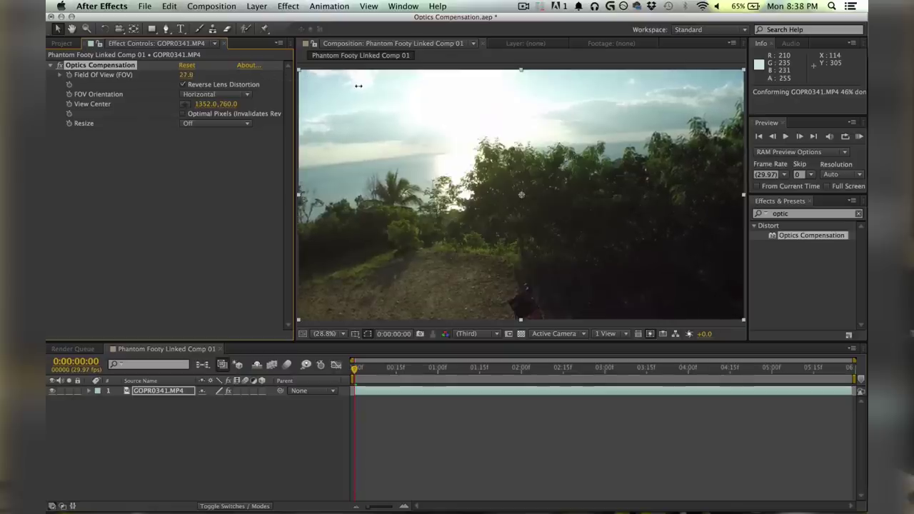
{"action": "left_click_drag", "start_coordinate": [360, 86], "coordinate": [566, 103]}
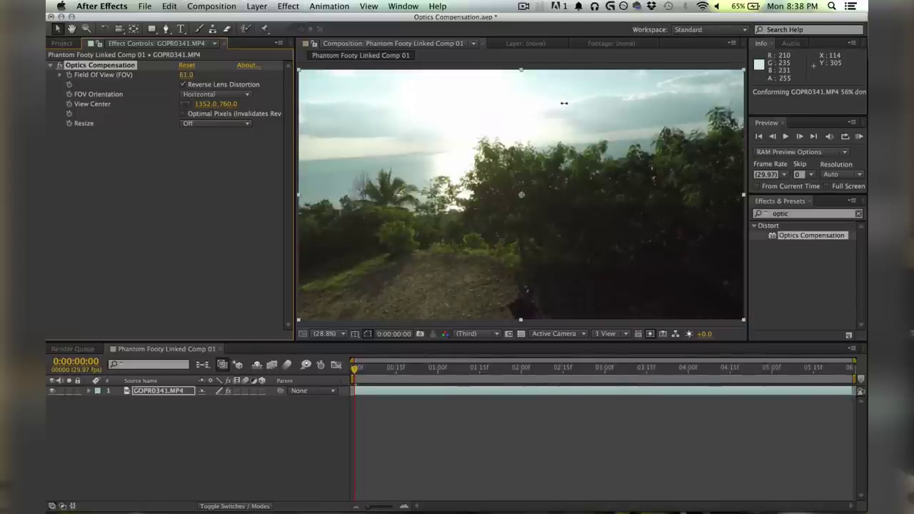
{"action": "mouse_move", "coordinate": [582, 100]}
{"action": "left_mouse_down"}
{"action": "mouse_move", "coordinate": [594, 96]}
{"action": "mouse_move", "coordinate": [592, 104]}
{"action": "left_mouse_up"}
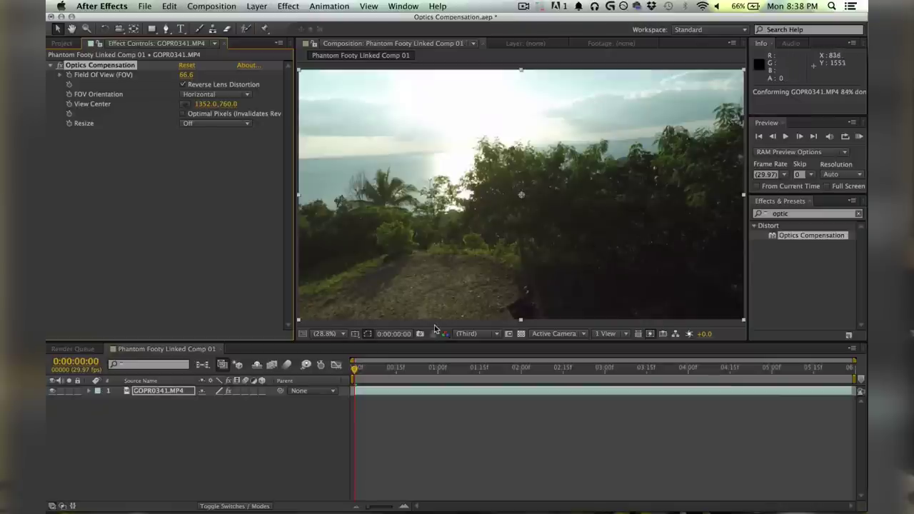
Switch back to Premiere Pro and undo the timeline clip's replacement with the linked composition.
{"action": "key", "text": "ctrl+Up"}
{"action": "left_click", "coordinate": [513, 217]}
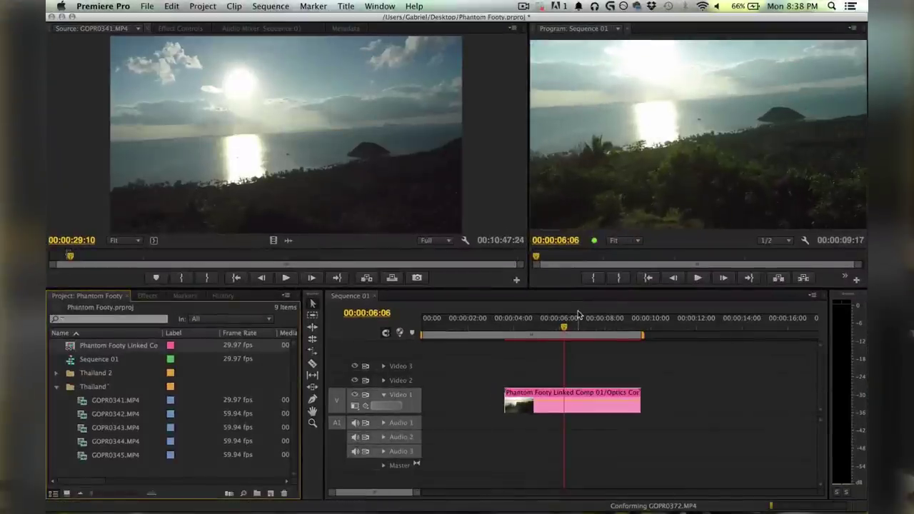
{"action": "key", "text": "super+z"}
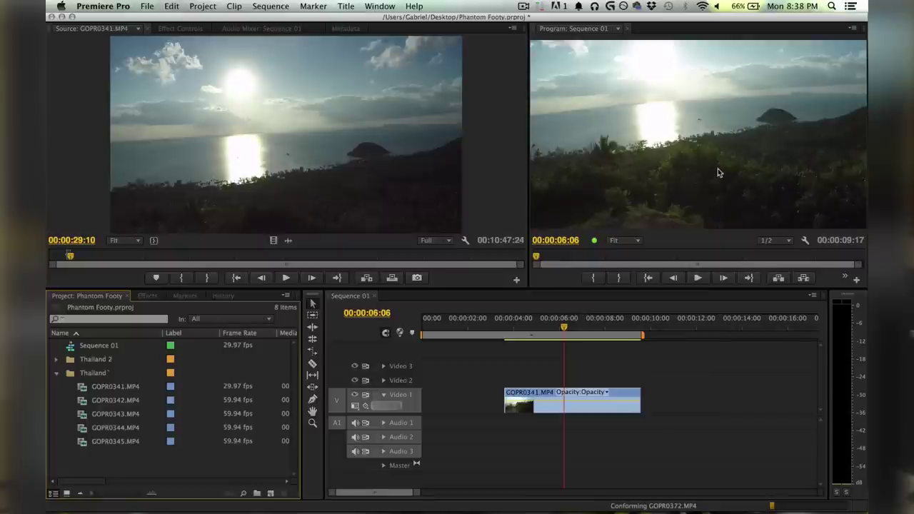
Redo the timeline clip's replacement with the linked composition and level its horizon with a Motion Rotation of 3.4°.
{"action": "key", "text": "super+shift+z"}
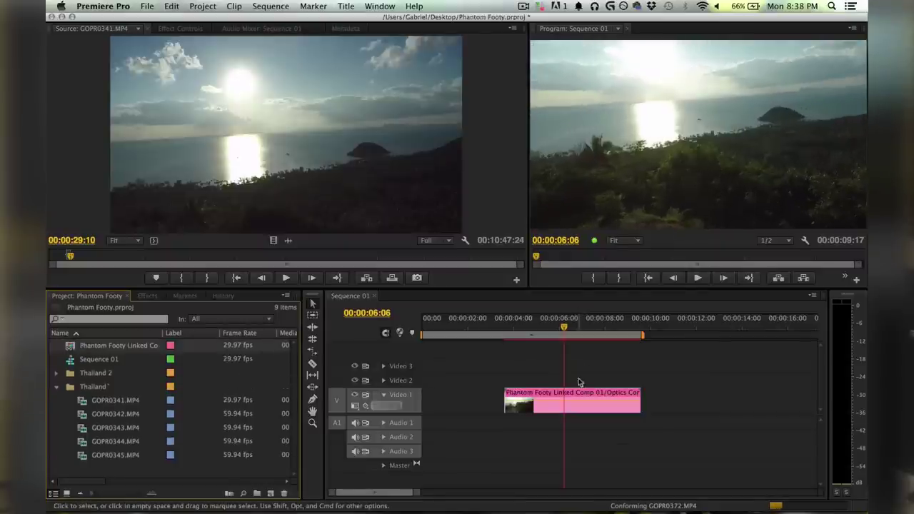
{"action": "left_click", "coordinate": [557, 394]}
{"action": "left_click", "coordinate": [191, 30]}
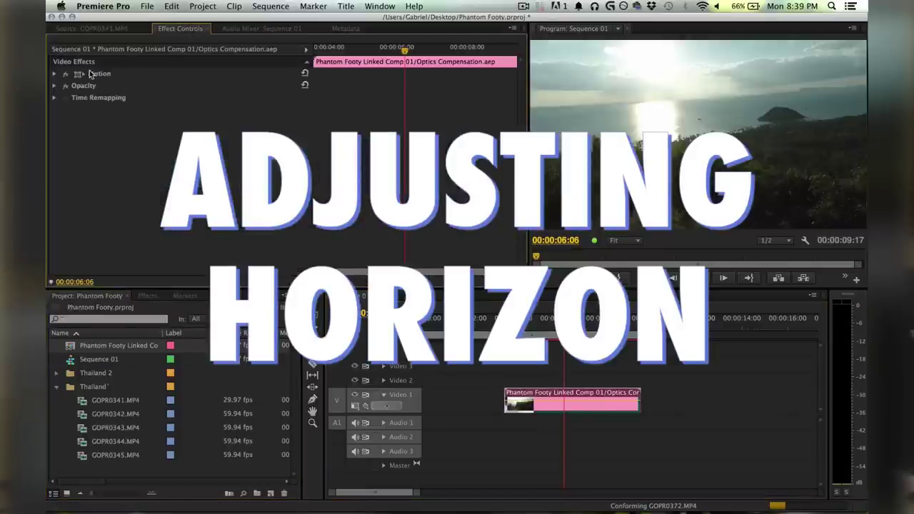
{"action": "left_click", "coordinate": [54, 74]}
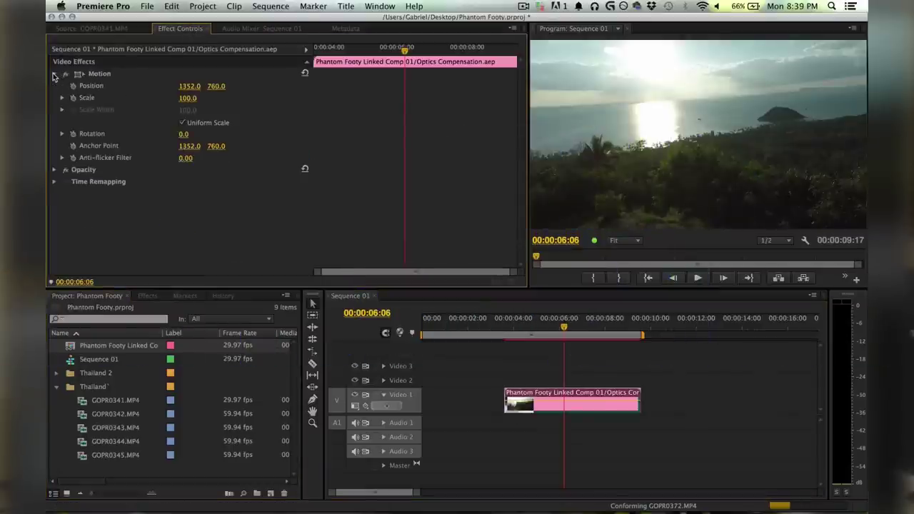
{"action": "left_click", "coordinate": [185, 135]}
{"action": "type", "text": "3"}
{"action": "key", "text": "Return"}
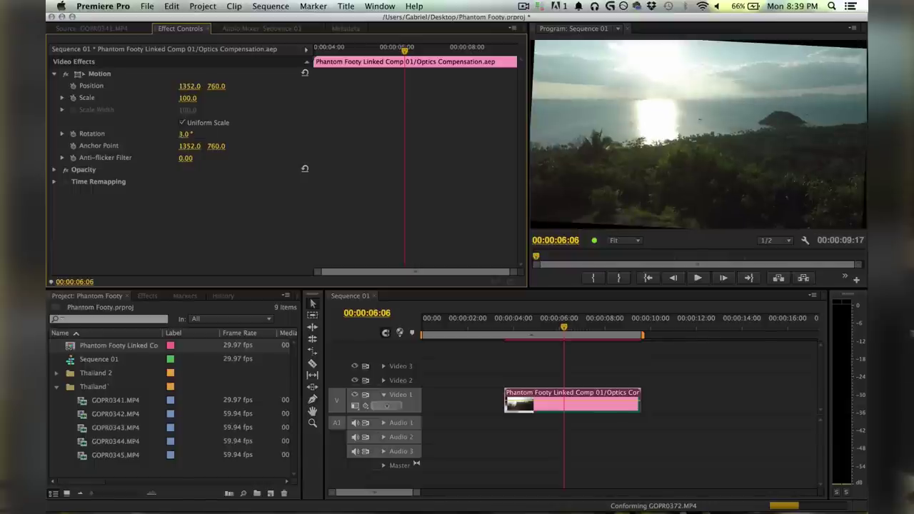
{"action": "left_click", "coordinate": [192, 132]}
{"action": "type", "text": "3.4"}
{"action": "key", "text": "Return"}
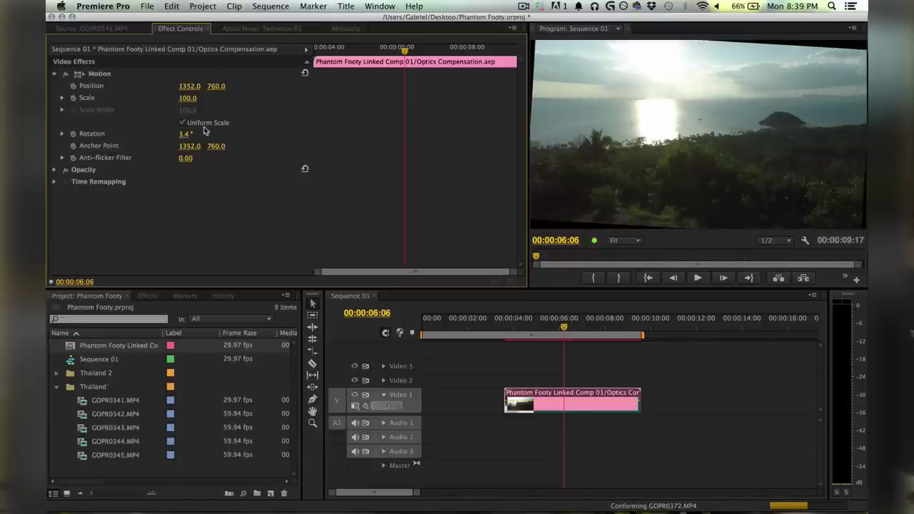
Enlarge the rotated clip to hide its black edges, trying Scale values of 104 and 110 and settling on 111.
{"action": "left_click", "coordinate": [189, 98]}
{"action": "type", "text": "104"}
{"action": "key", "text": "Return"}
{"action": "left_click", "coordinate": [188, 98]}
{"action": "type", "text": "110"}
{"action": "key", "text": "Return"}
{"action": "left_click", "coordinate": [188, 97]}
{"action": "type", "text": "111"}
{"action": "key", "text": "Return"}
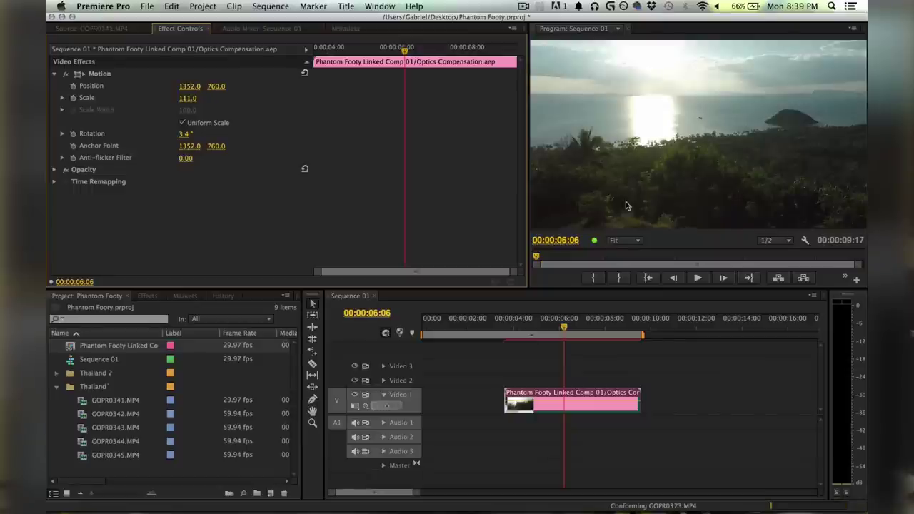
Find the Fast Color Corrector effect and apply it to the linked composition on Video 1.
{"action": "left_click", "coordinate": [147, 296]}
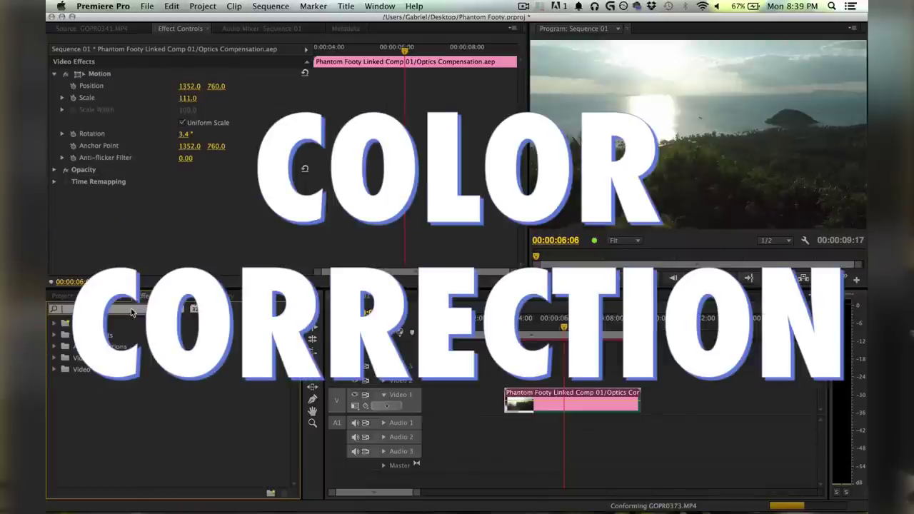
{"action": "type", "text": "color"}
{"action": "key", "text": "BackSpace"}
{"action": "key", "text": "BackSpace"}
{"action": "key", "text": "BackSpace"}
{"action": "key", "text": "BackSpace"}
{"action": "key", "text": "BackSpace"}
{"action": "type", "text": "fast"}
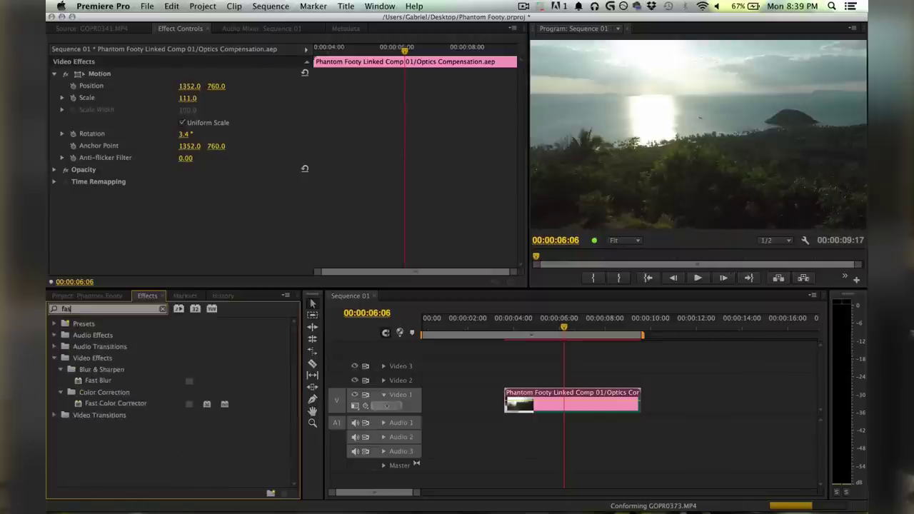
{"action": "left_click", "coordinate": [111, 407]}
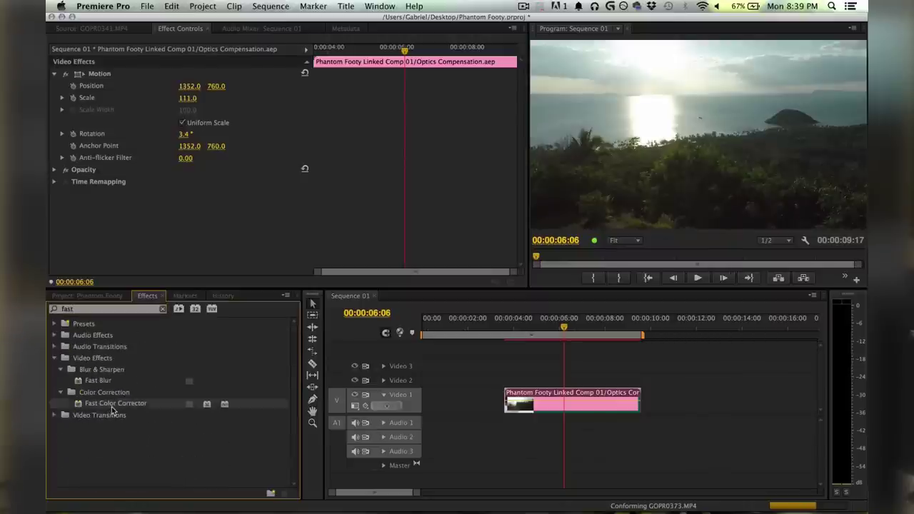
{"action": "left_click_drag", "start_coordinate": [111, 409], "coordinate": [555, 399]}
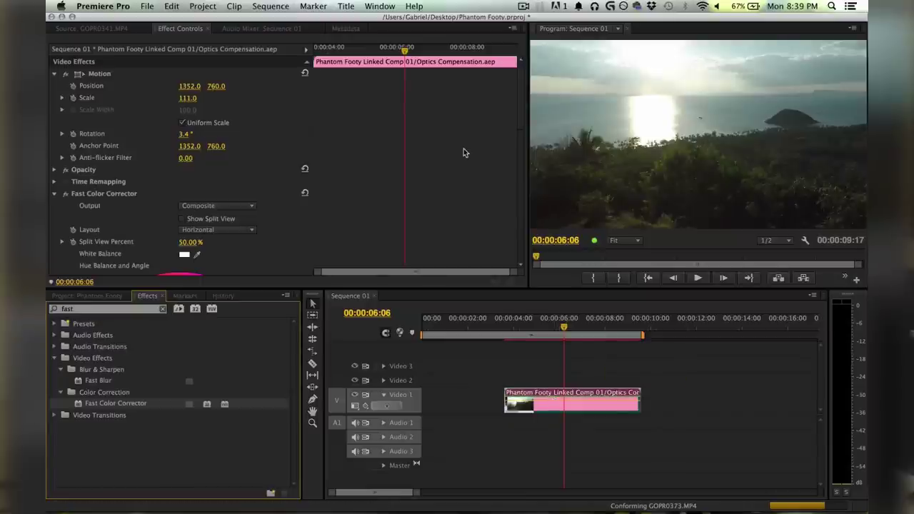
Set the Saturation of the clip's Fast Color Corrector to 155.
{"action": "scroll", "coordinate": [464, 152], "scroll_direction": "down", "scroll_amount": 3}
{"action": "scroll", "coordinate": [464, 150], "scroll_direction": "down", "scroll_amount": 3}
{"action": "scroll", "coordinate": [371, 138], "scroll_direction": "up", "scroll_amount": 3}
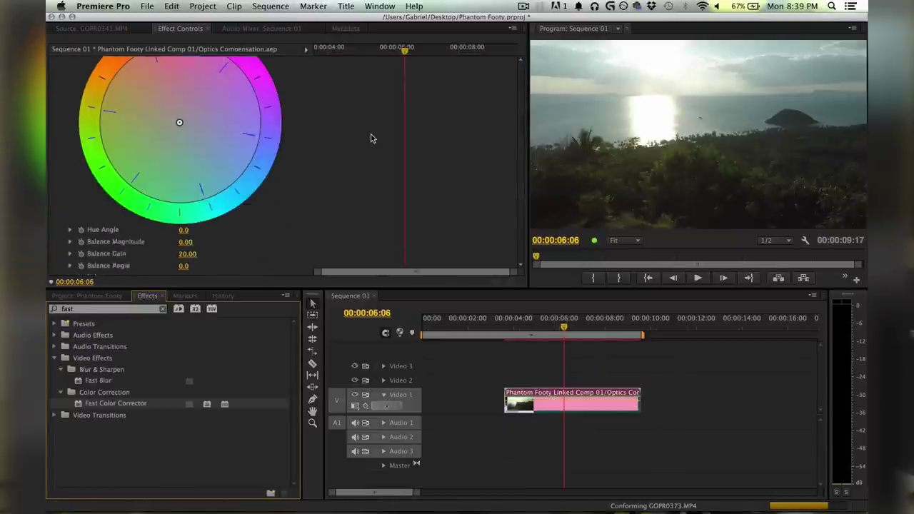
{"action": "scroll", "coordinate": [372, 139], "scroll_direction": "up", "scroll_amount": 3}
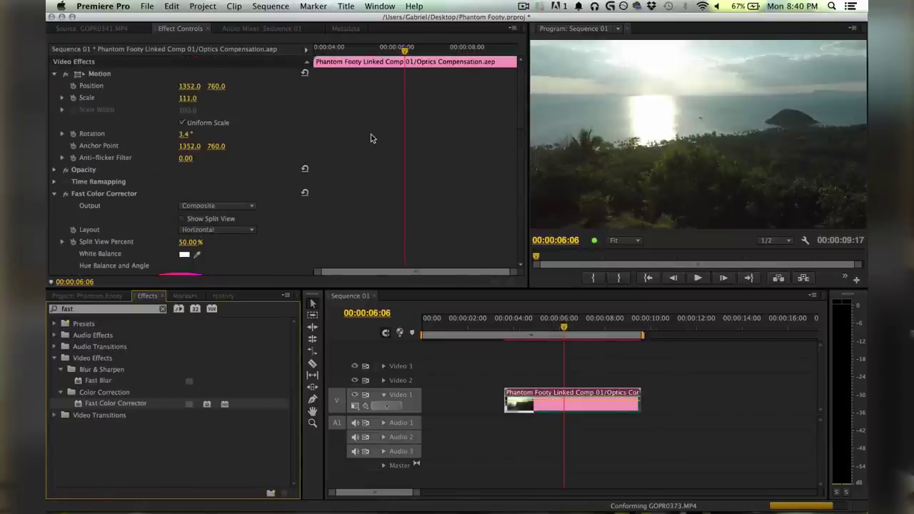
{"action": "scroll", "coordinate": [371, 138], "scroll_direction": "down", "scroll_amount": 10}
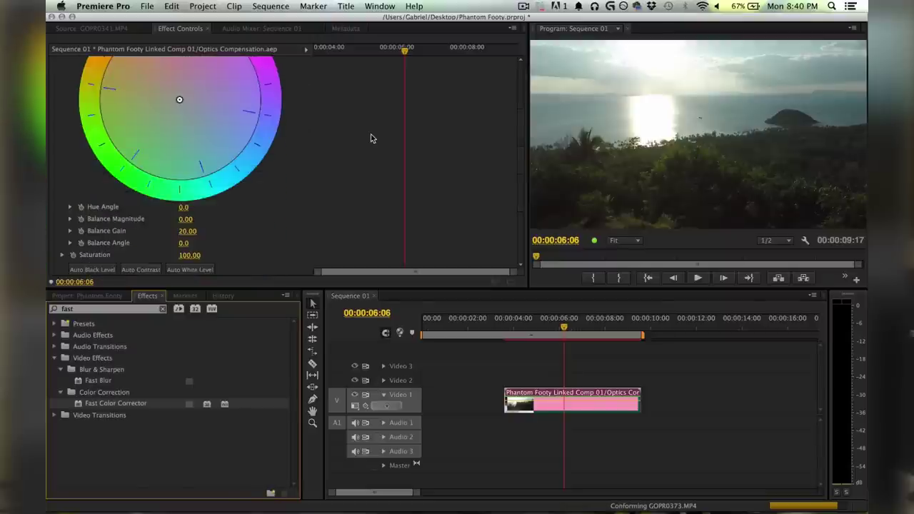
{"action": "key", "text": "grave"}
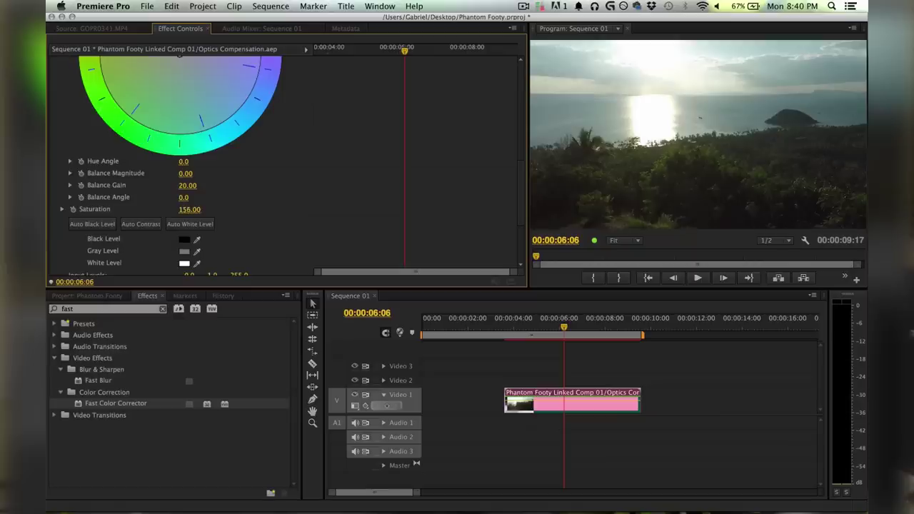
{"action": "left_click_drag", "start_coordinate": [189, 209], "coordinate": [200, 209]}
{"action": "left_click_drag", "start_coordinate": [189, 210], "coordinate": [187, 210]}
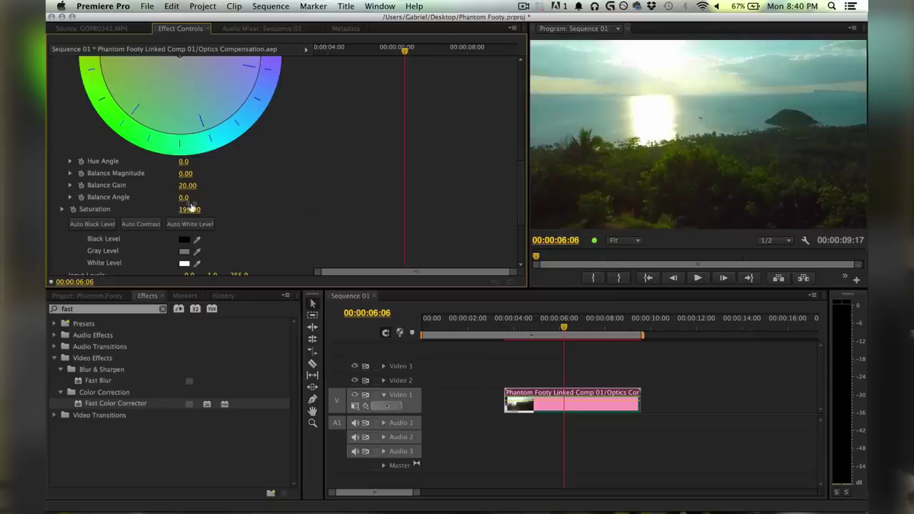
{"action": "left_click_drag", "start_coordinate": [191, 208], "coordinate": [215, 210]}
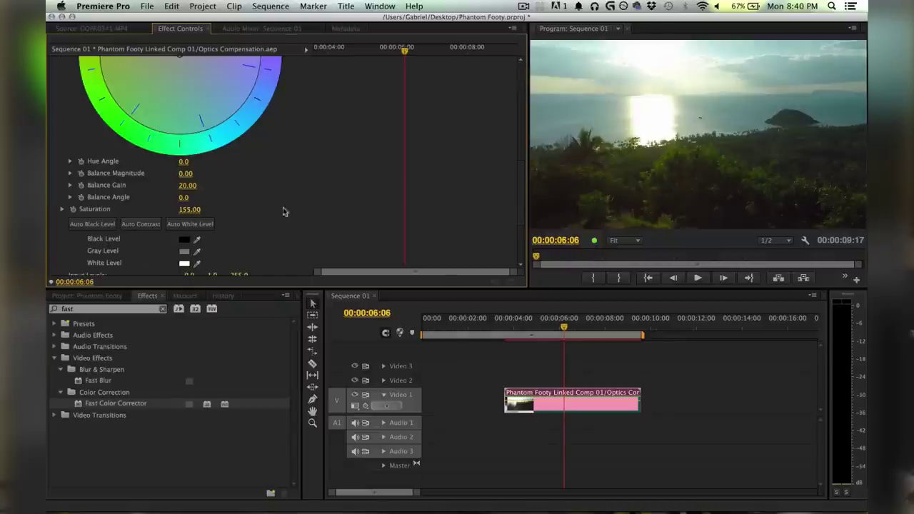
Find the Brightness & Contrast effect and apply it to the linked composition on Video 1.
{"action": "scroll", "coordinate": [283, 211], "scroll_direction": "down", "scroll_amount": 3}
{"action": "left_click", "coordinate": [119, 310]}
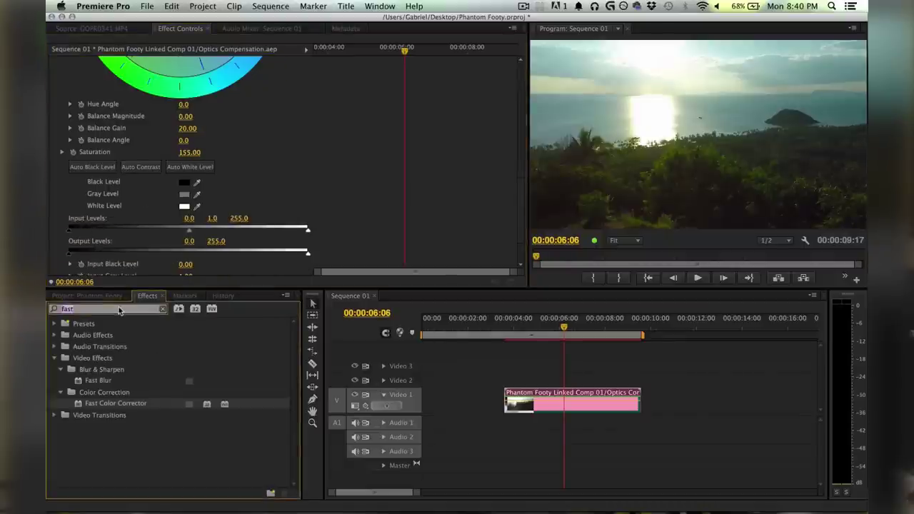
{"action": "type", "text": "bright"}
{"action": "left_click_drag", "start_coordinate": [109, 383], "coordinate": [543, 400]}
Try a Contrast of 10 in the Brightness & Contrast effect and reduce it to 7.
{"action": "left_click", "coordinate": [184, 254]}
{"action": "type", "text": "10"}
{"action": "key", "text": "Return"}
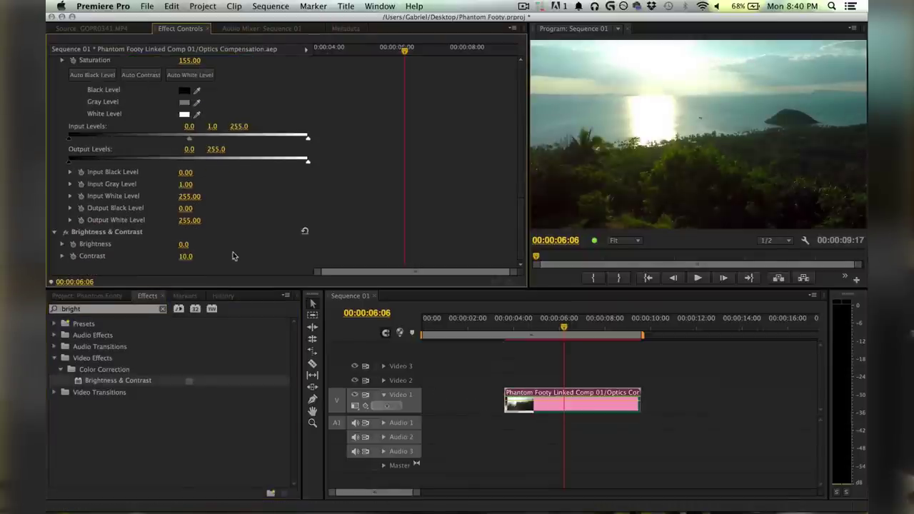
{"action": "left_click", "coordinate": [185, 256]}
{"action": "type", "text": "7"}
{"action": "key", "text": "Return"}
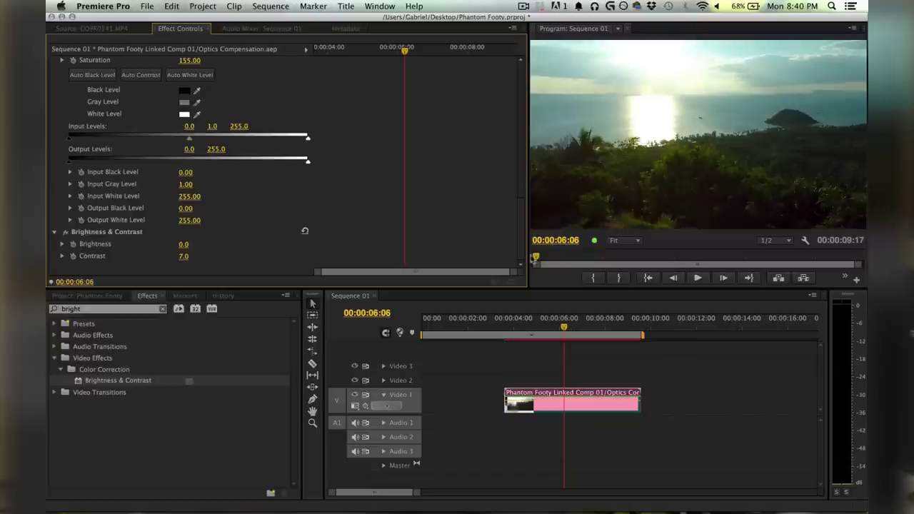
Remove the timeline clip's video effects and reset its Motion settings.
{"action": "scroll", "coordinate": [376, 141], "scroll_direction": "up", "scroll_amount": 5}
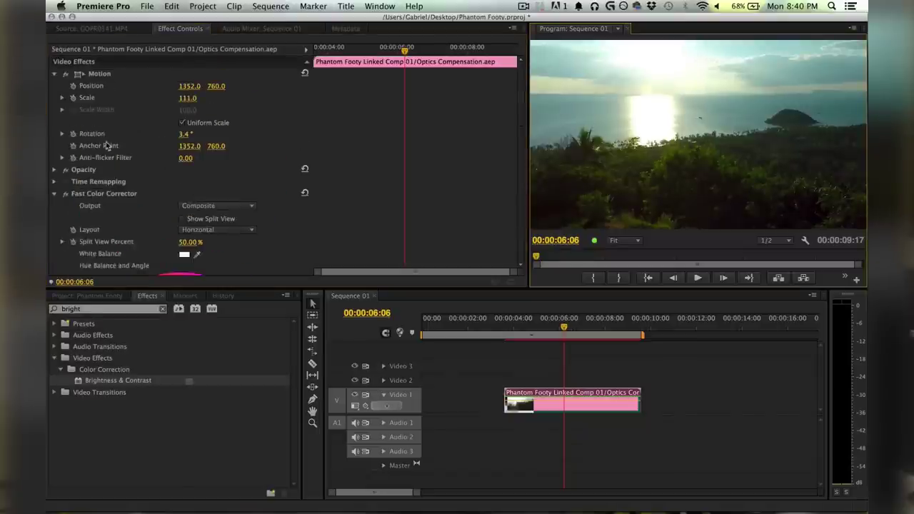
{"action": "right_click", "coordinate": [527, 397]}
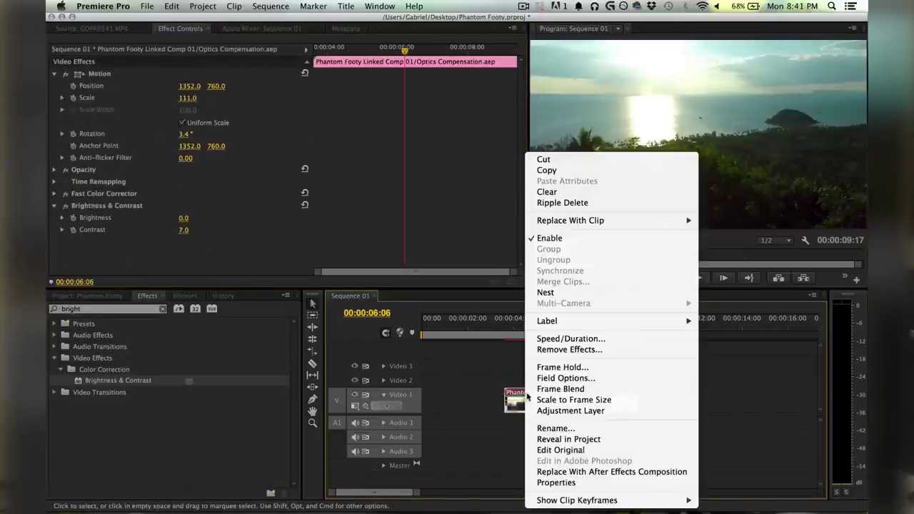
{"action": "left_click", "coordinate": [597, 349]}
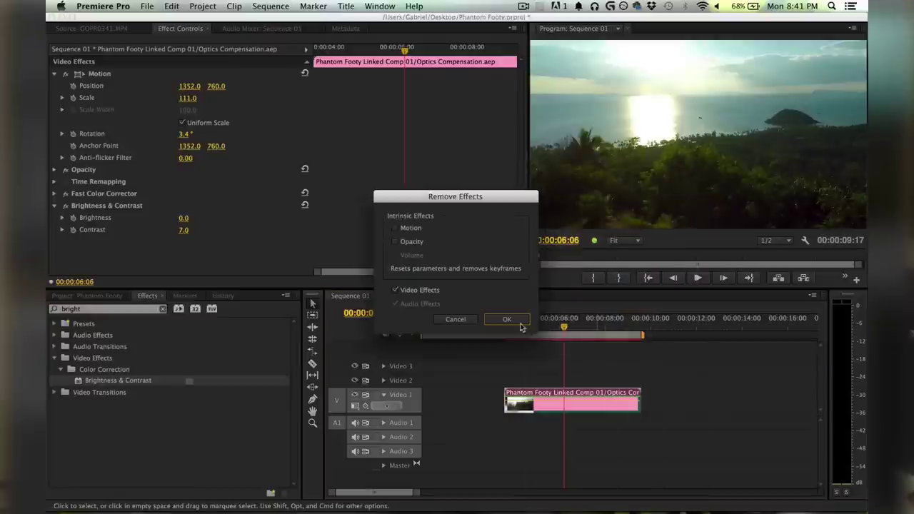
{"action": "left_click", "coordinate": [393, 216]}
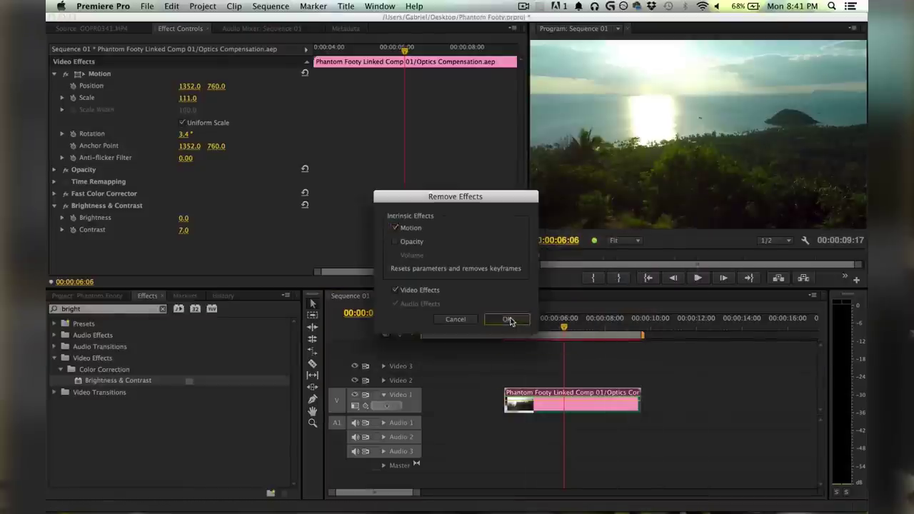
{"action": "left_click", "coordinate": [507, 319]}
Undo the effects removal while comparing the uncorrected and corrected image in the enlarged Program monitor.
{"action": "key", "text": "grave"}
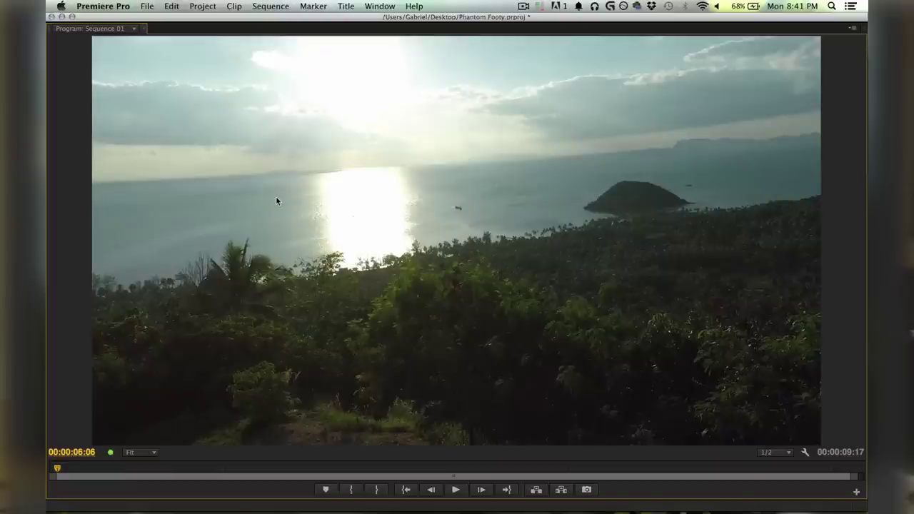
{"action": "key", "text": "shift"}
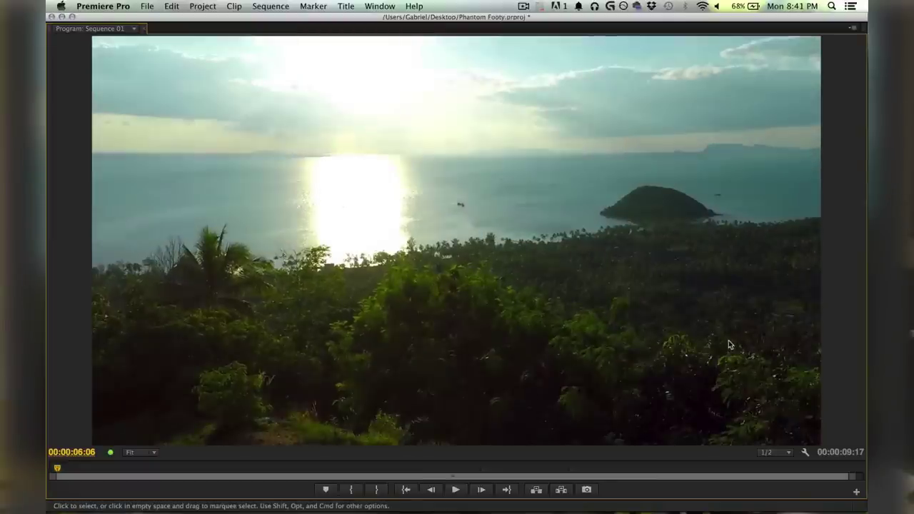
{"action": "key", "text": "grave"}
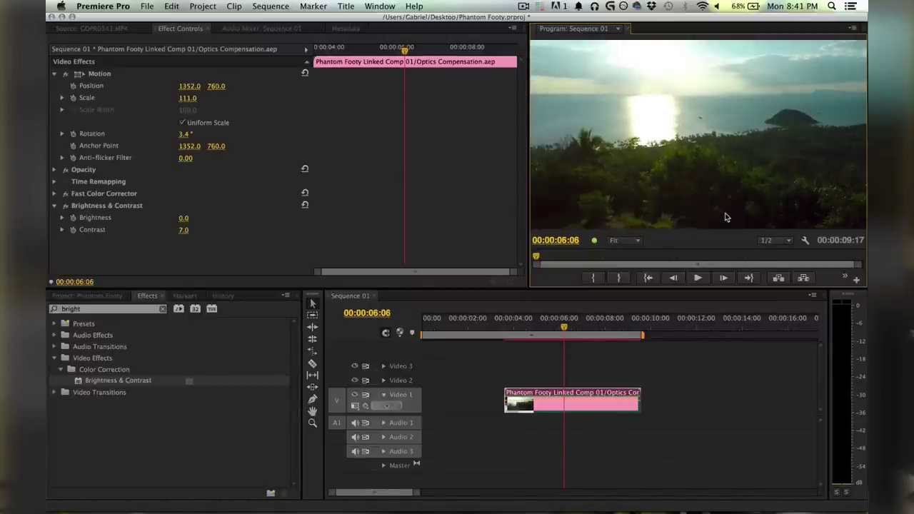
Preview other clips from the Thailand and Thailand 2 bins, including GOPR0343.MP4 and GOPR0346.MP4, and scrub through their footage.
{"action": "left_click", "coordinate": [74, 297]}
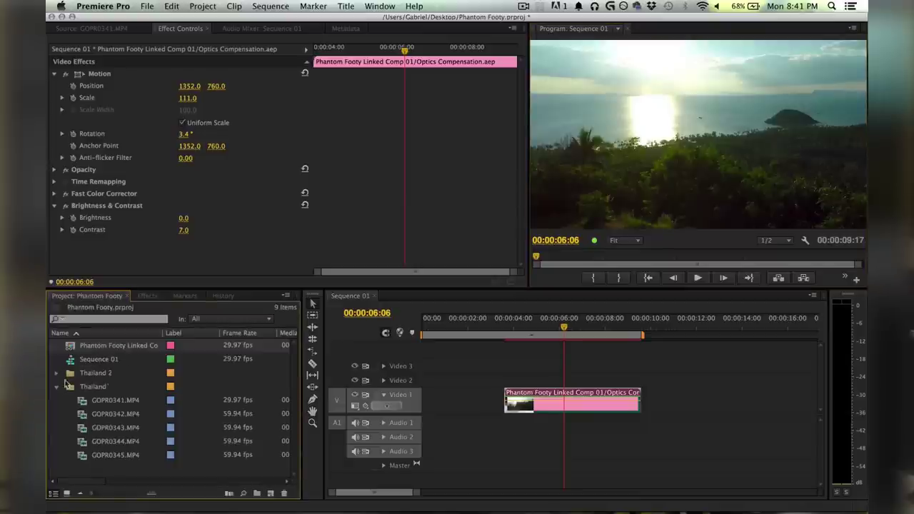
{"action": "left_click", "coordinate": [56, 387]}
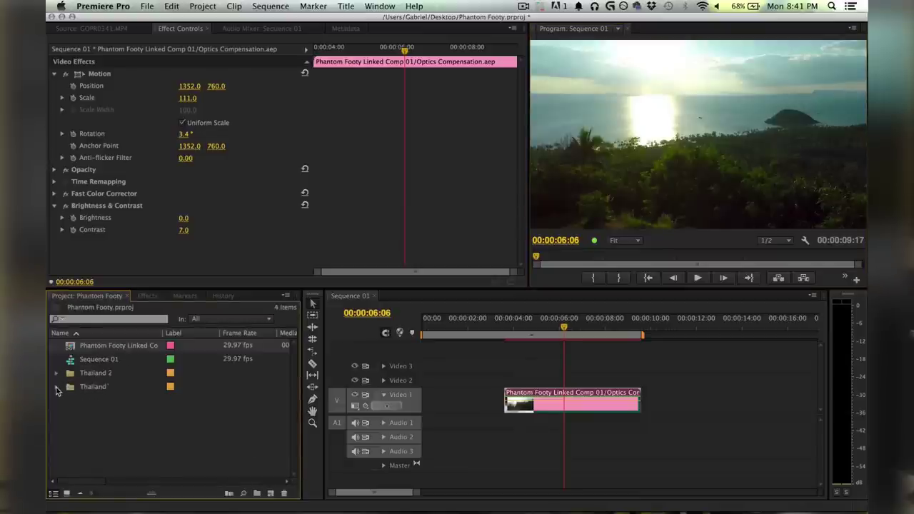
{"action": "left_click", "coordinate": [57, 387]}
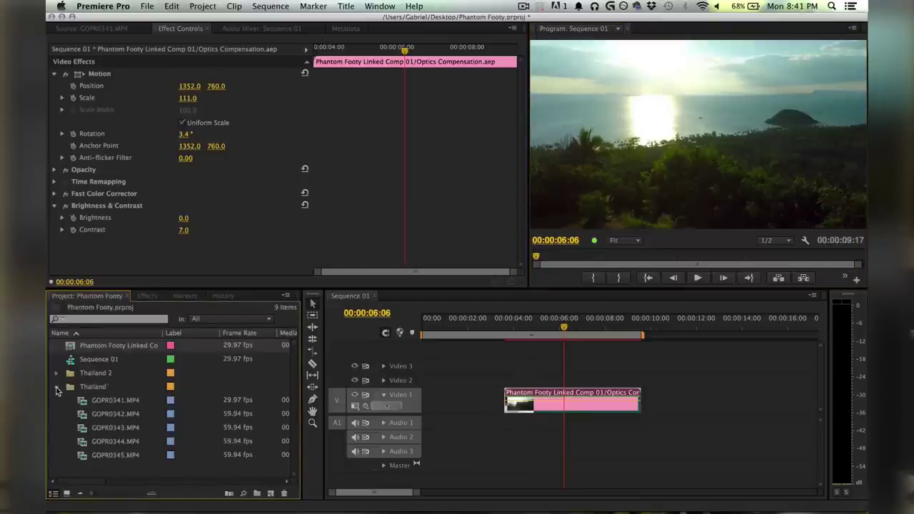
{"action": "double_click", "coordinate": [87, 440]}
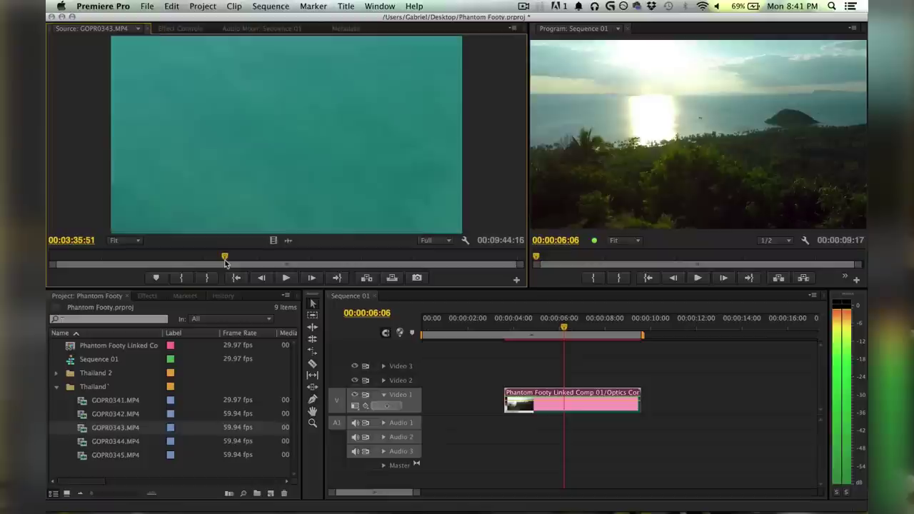
{"action": "left_click", "coordinate": [57, 374]}
{"action": "double_click", "coordinate": [81, 388]}
{"action": "left_click_drag", "start_coordinate": [120, 255], "coordinate": [155, 258]}
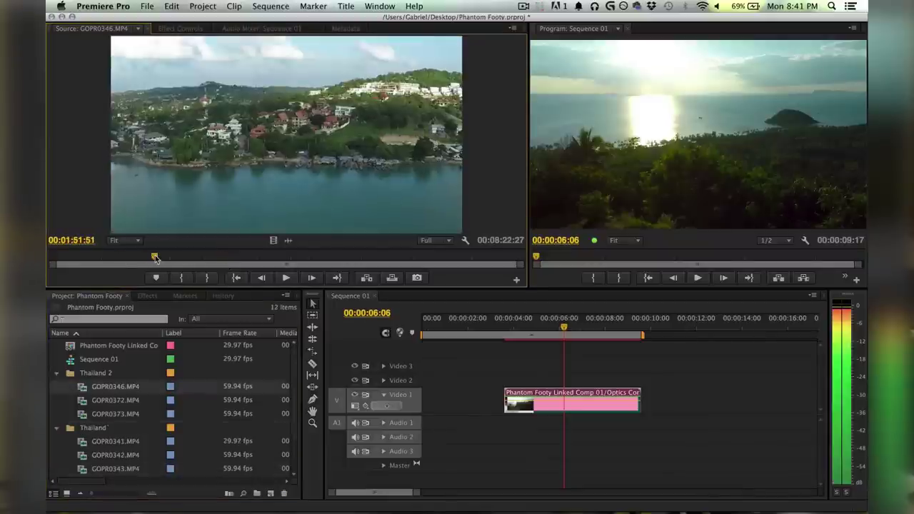
{"action": "double_click", "coordinate": [81, 401]}
{"action": "left_click_drag", "start_coordinate": [153, 258], "coordinate": [195, 259]}
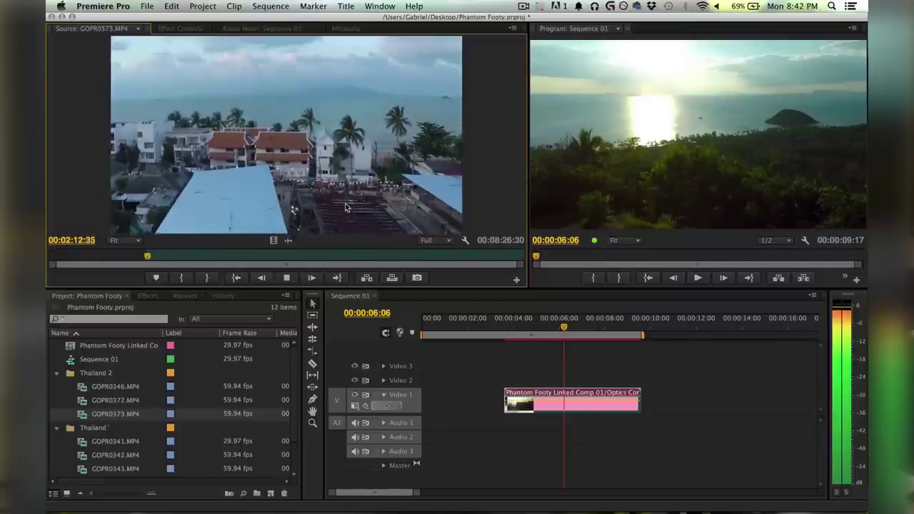
Mark a 00:00:07:16 range ending at 00:02:18:59 in GOPR0373.MP4 and move the sequence playhead to 00:00:14:12.
{"action": "key", "text": "grave"}
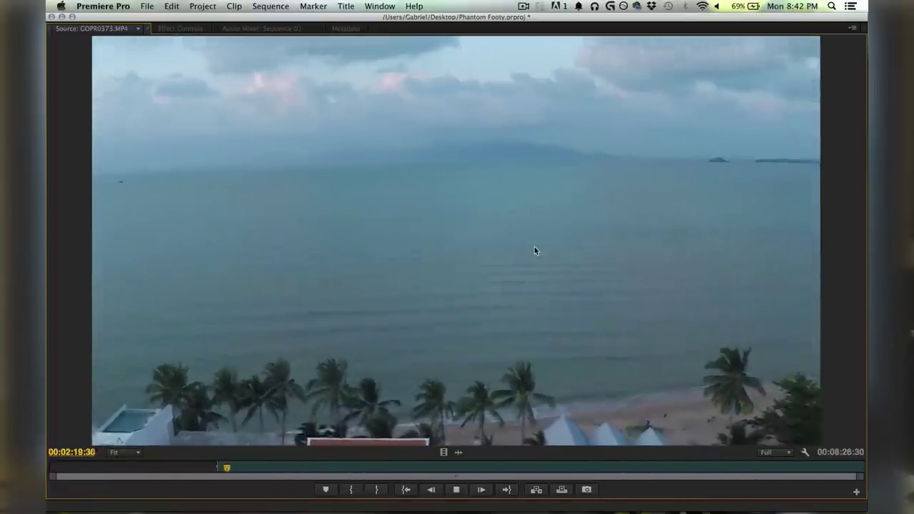
{"action": "key", "text": "space"}
{"action": "key", "text": "grave"}
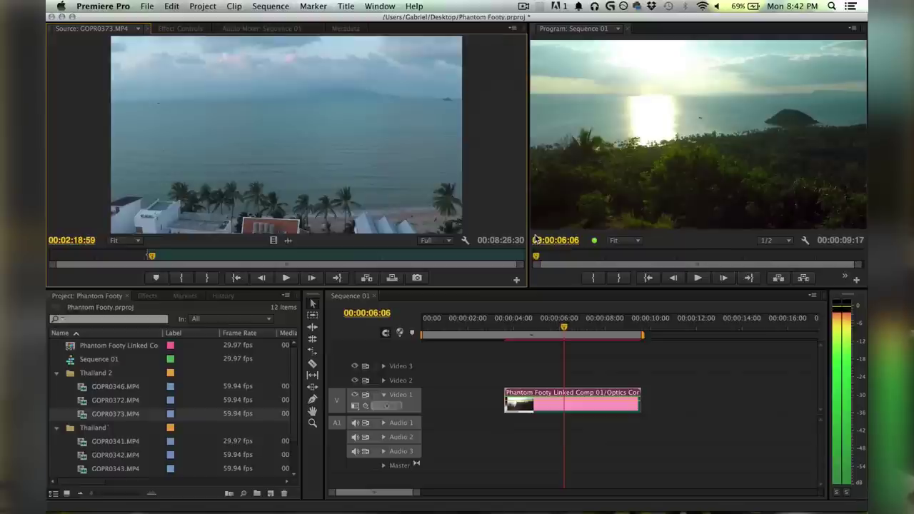
{"action": "left_click", "coordinate": [757, 317]}
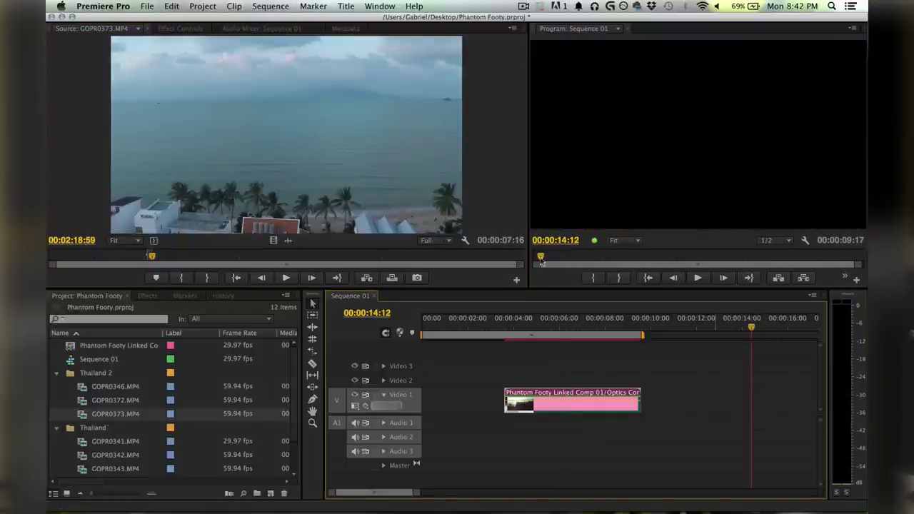
Place the marked GOPR0373.MP4 range on Video 1 at 00:00:14:12 and move the playhead to 00:00:14:27.
{"action": "left_click_drag", "start_coordinate": [274, 242], "coordinate": [758, 407]}
{"action": "scroll", "coordinate": [572, 400], "scroll_direction": "right", "scroll_amount": 3}
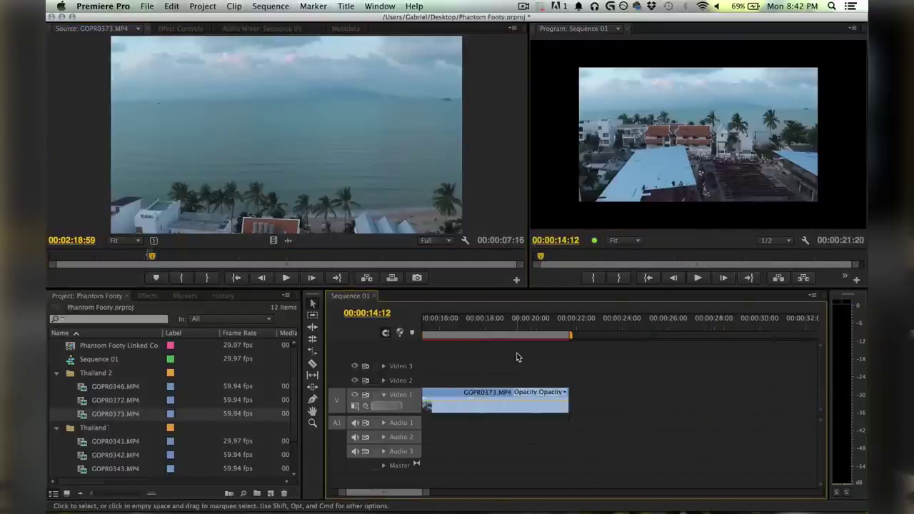
{"action": "left_click", "coordinate": [511, 334]}
{"action": "left_click_drag", "start_coordinate": [523, 333], "coordinate": [495, 335]}
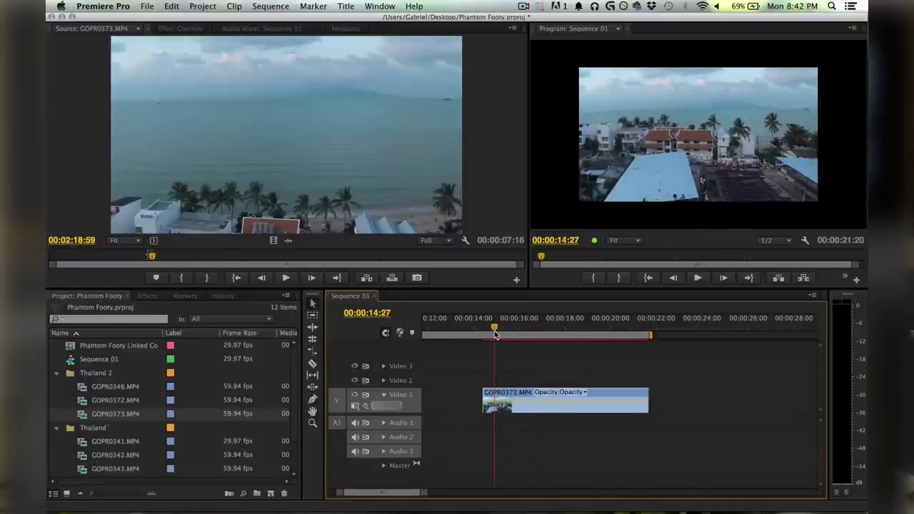
Scale the GOPR0373.MP4 timeline clip to the frame size and check the image in the enlarged Program monitor.
{"action": "right_click", "coordinate": [498, 395]}
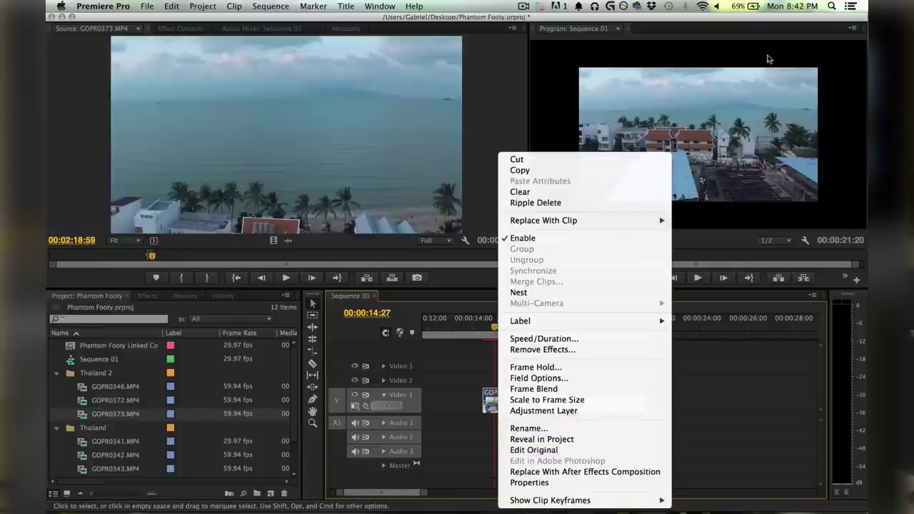
{"action": "left_click", "coordinate": [681, 69]}
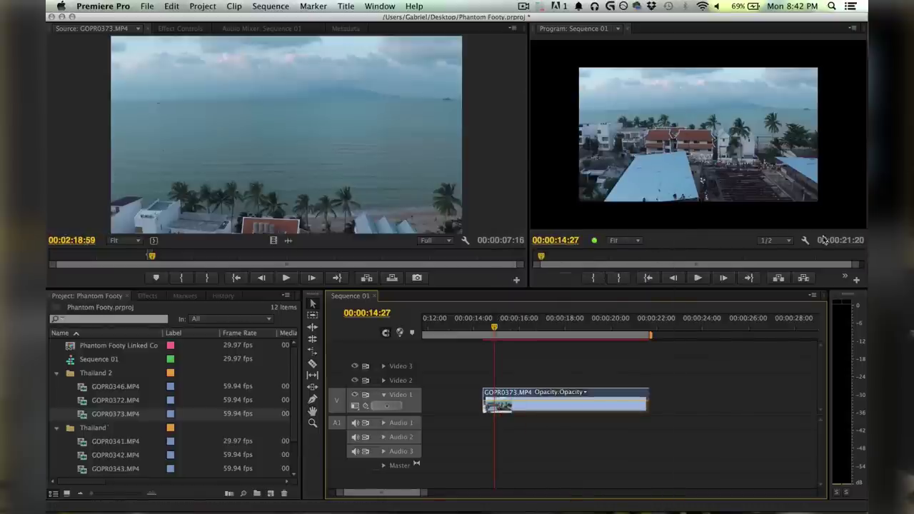
{"action": "right_click", "coordinate": [518, 394]}
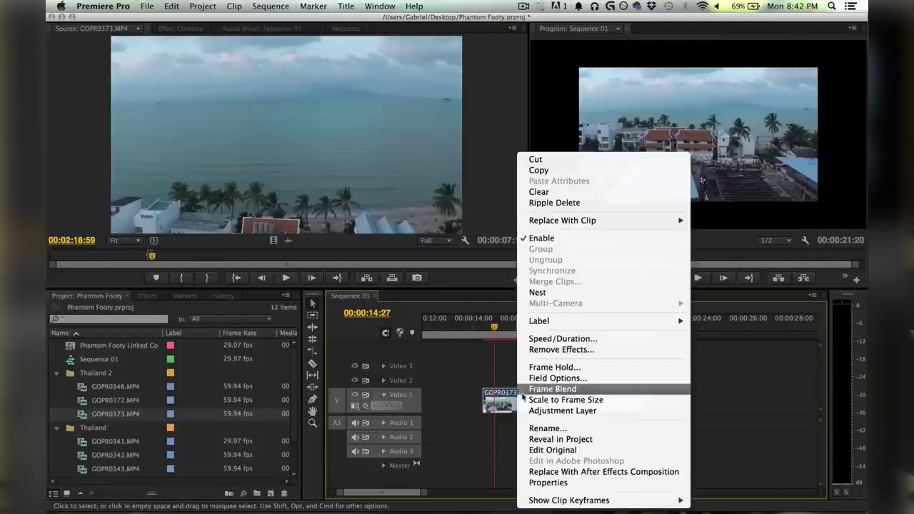
{"action": "left_click", "coordinate": [523, 398]}
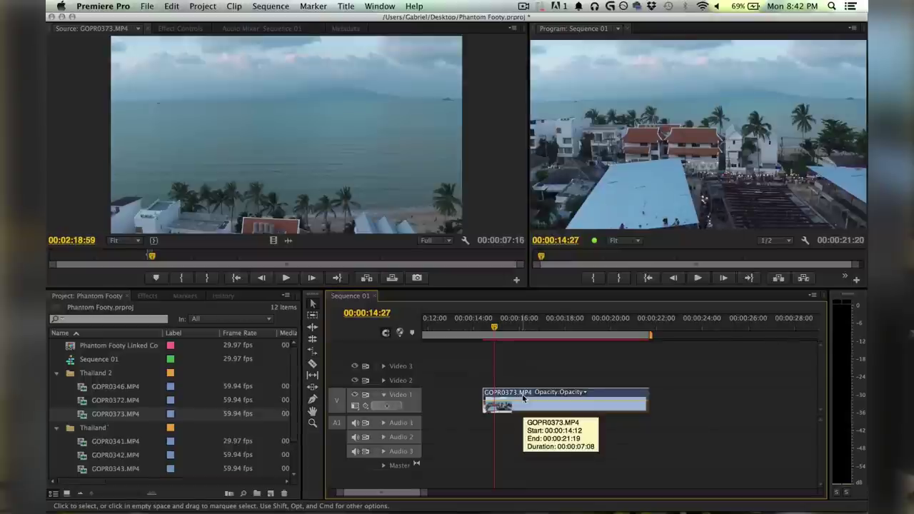
{"action": "left_click", "coordinate": [710, 230]}
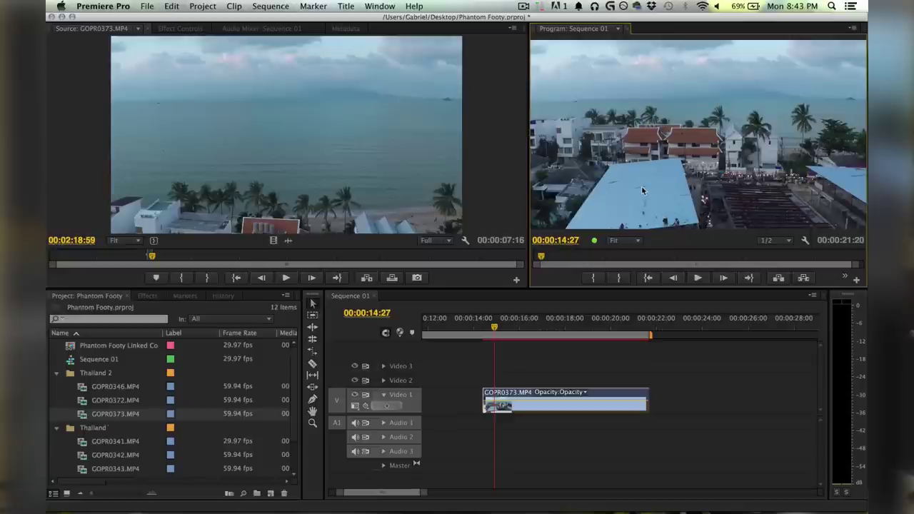
{"action": "key", "text": "grave"}
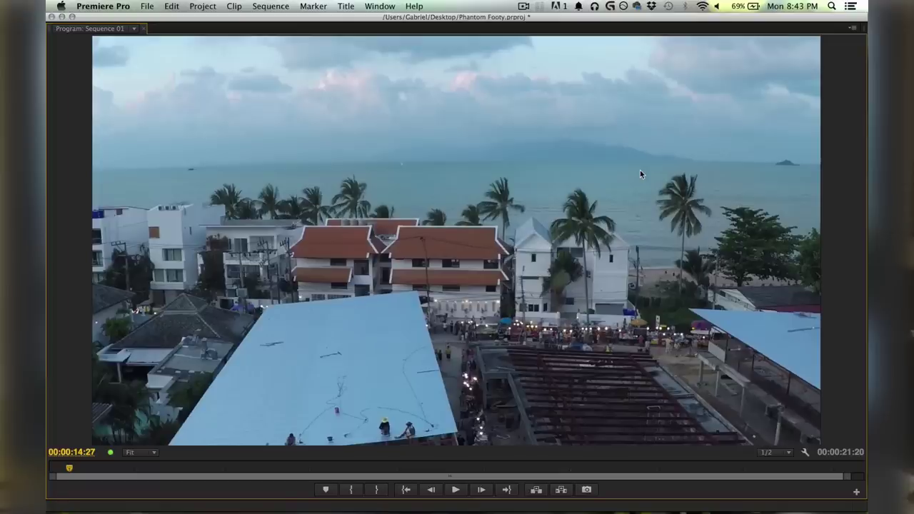
{"action": "key", "text": "grave"}
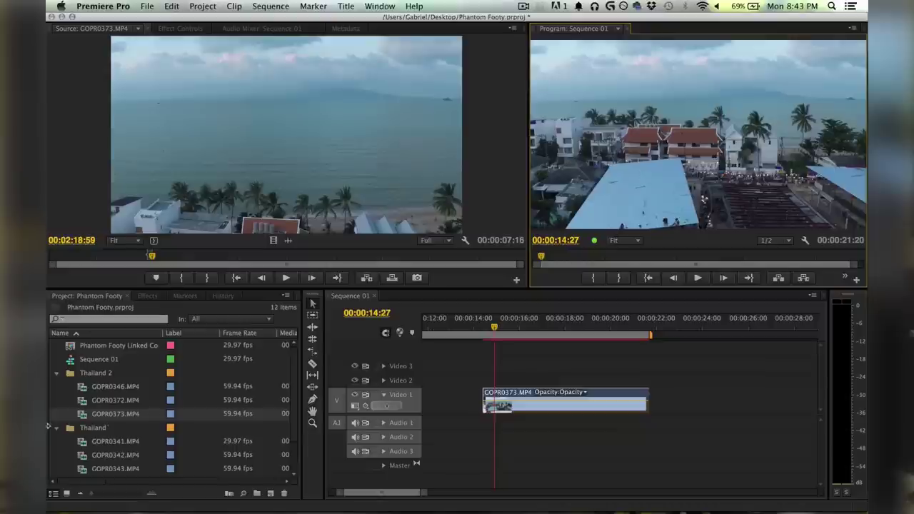
Search the effects for "fast" and try to apply Fast Color Corrector to the GOPR0373.MP4 timeline clip.
{"action": "left_click", "coordinate": [146, 297]}
{"action": "left_click", "coordinate": [97, 310]}
{"action": "type", "text": "fast"}
{"action": "left_click_drag", "start_coordinate": [122, 404], "coordinate": [556, 409]}
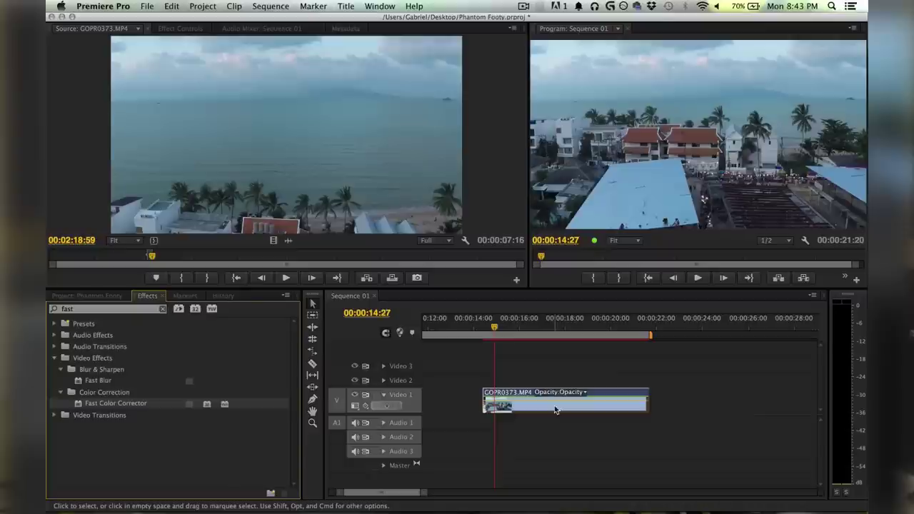
Replace the clip with an After Effects composition and apply Optics Compensation with Reverse Lens Distortion and a 37.3 Field of View.
{"action": "right_click", "coordinate": [607, 399]}
{"action": "left_click", "coordinate": [638, 472]}
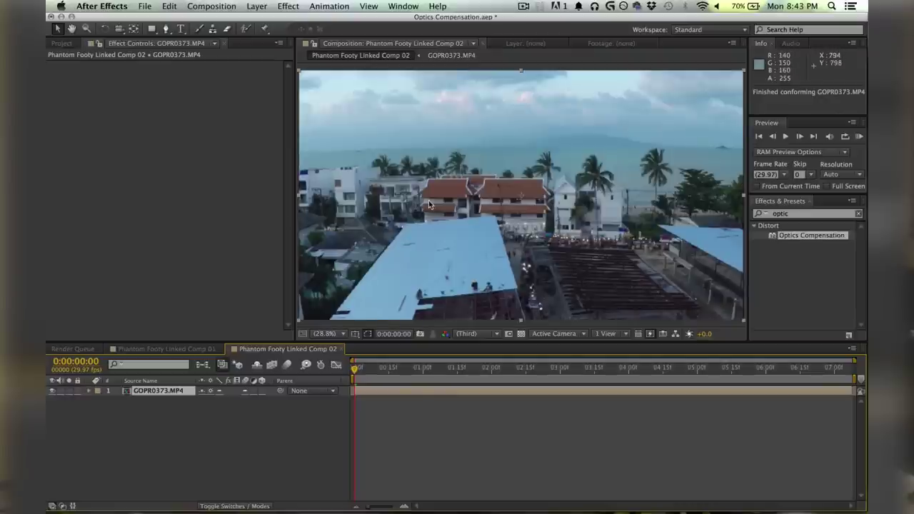
{"action": "left_click_drag", "start_coordinate": [792, 237], "coordinate": [514, 179]}
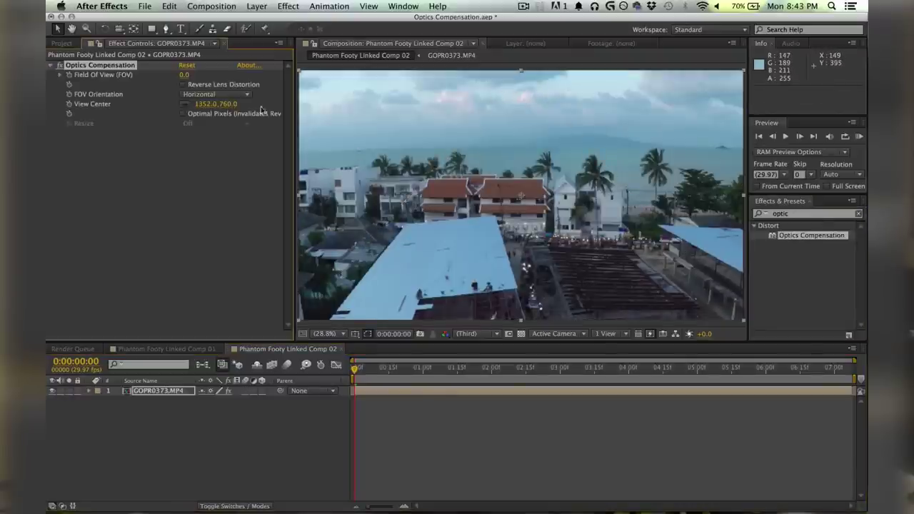
{"action": "left_click", "coordinate": [183, 84]}
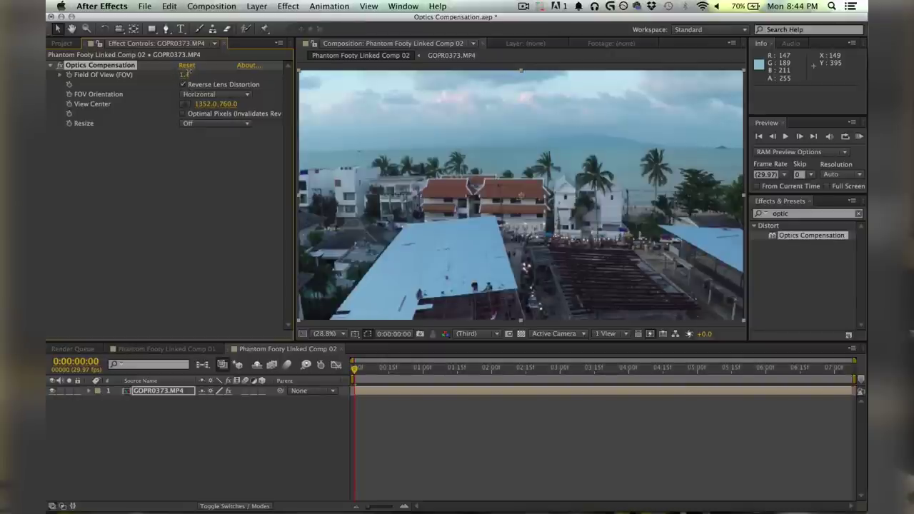
{"action": "left_click_drag", "start_coordinate": [202, 71], "coordinate": [396, 72]}
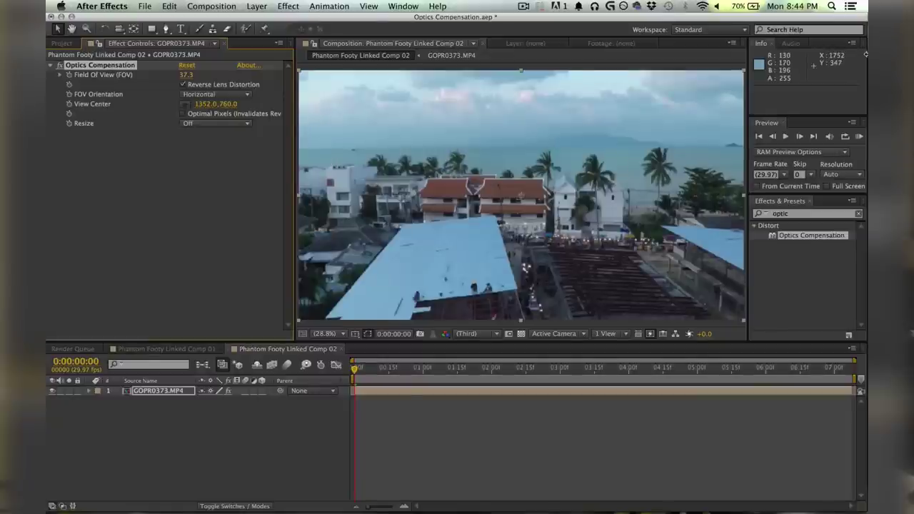
Switch back to Premiere Pro and compare the original and lens-corrected clip by undoing and redoing the composition replacement.
{"action": "key", "text": "F3"}
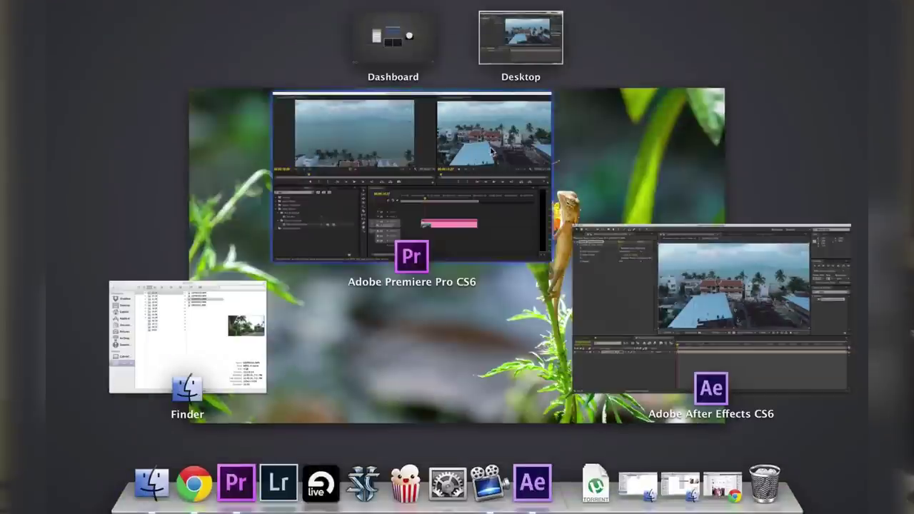
{"action": "left_click", "coordinate": [498, 151]}
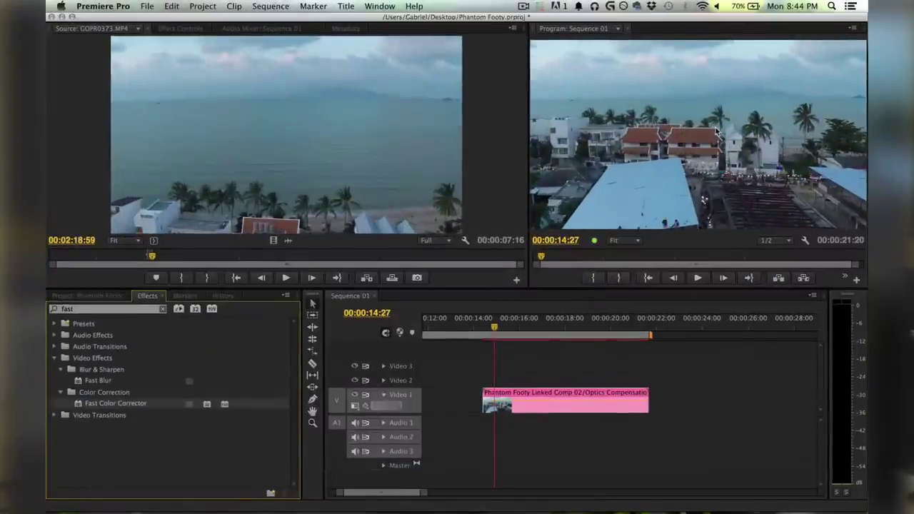
{"action": "key", "text": "super+z"}
{"action": "key", "text": "super+shift+z"}
{"action": "key", "text": "super+z"}
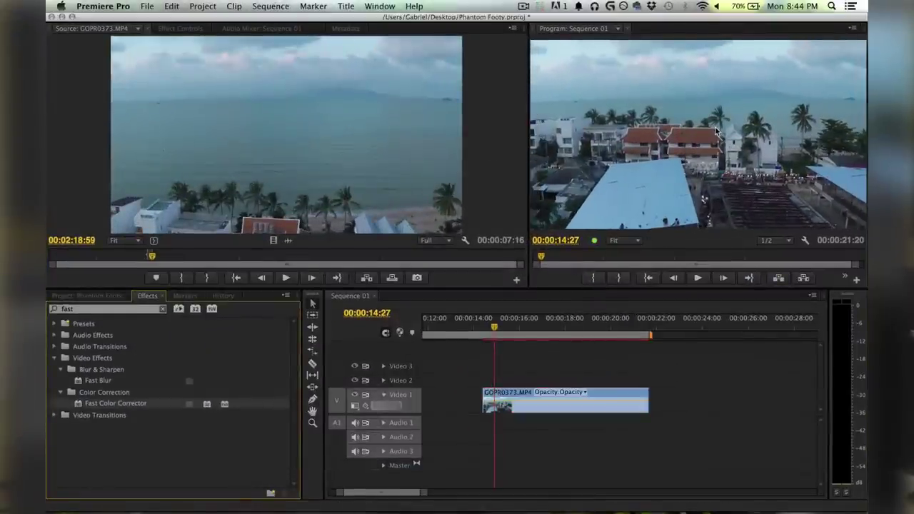
{"action": "key", "text": "super+shift+z"}
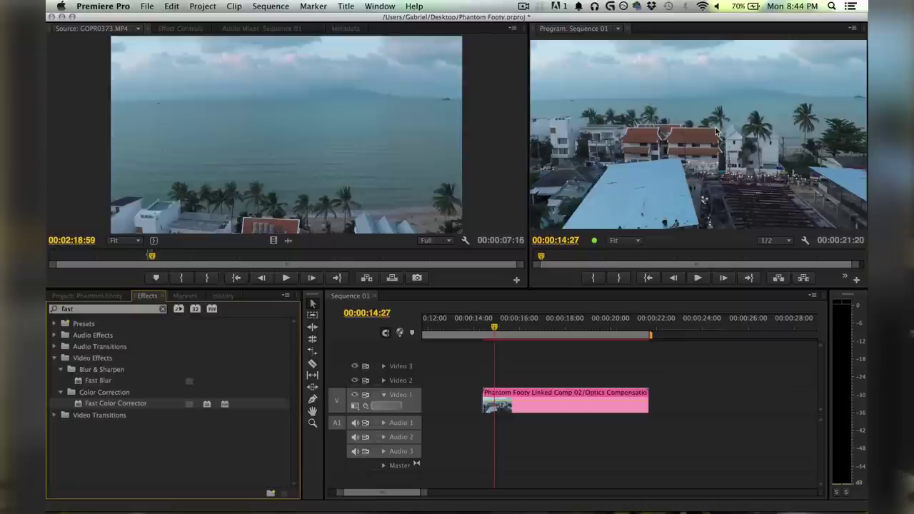
Apply Fast Color Corrector to the linked composition clip and show its Hue Balance and Angle wheel.
{"action": "left_click", "coordinate": [557, 404]}
{"action": "left_click", "coordinate": [121, 308]}
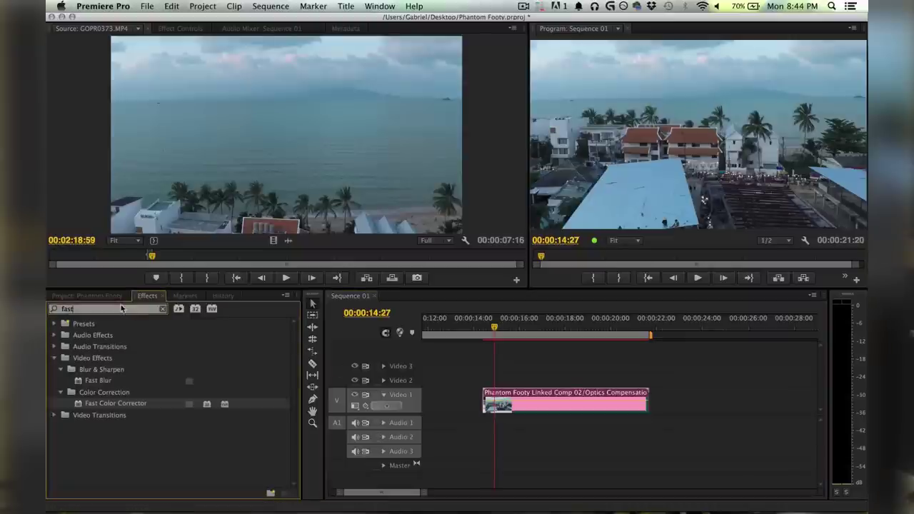
{"action": "left_click_drag", "start_coordinate": [104, 404], "coordinate": [532, 409]}
{"action": "left_click", "coordinate": [180, 28]}
{"action": "scroll", "coordinate": [314, 205], "scroll_direction": "down", "scroll_amount": 5}
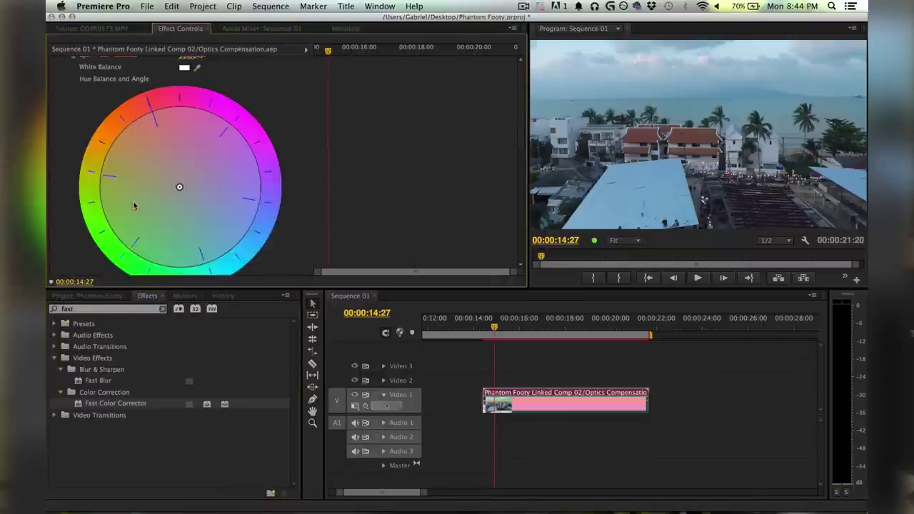
{"action": "scroll", "coordinate": [314, 205], "scroll_direction": "up", "scroll_amount": 2}
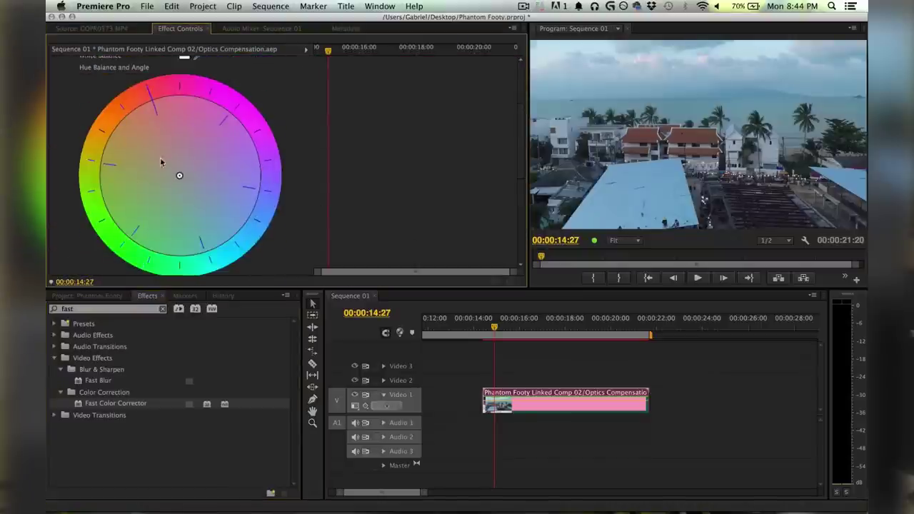
Try shifting the hue balance slightly off centre and check the colour in the enlarged Program monitor.
{"action": "left_click_drag", "start_coordinate": [180, 178], "coordinate": [216, 107]}
{"action": "left_click_drag", "start_coordinate": [168, 25], "coordinate": [174, 173]}
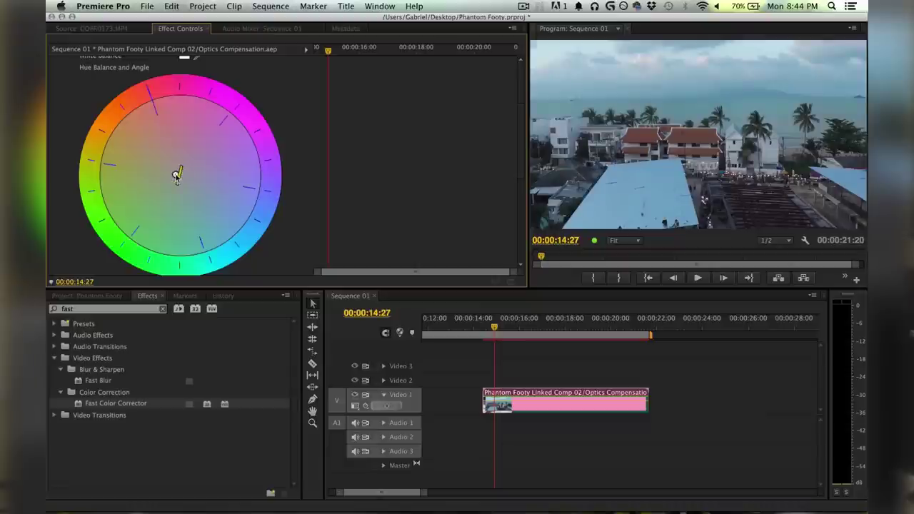
{"action": "scroll", "coordinate": [69, 118], "scroll_direction": "up", "scroll_amount": 5}
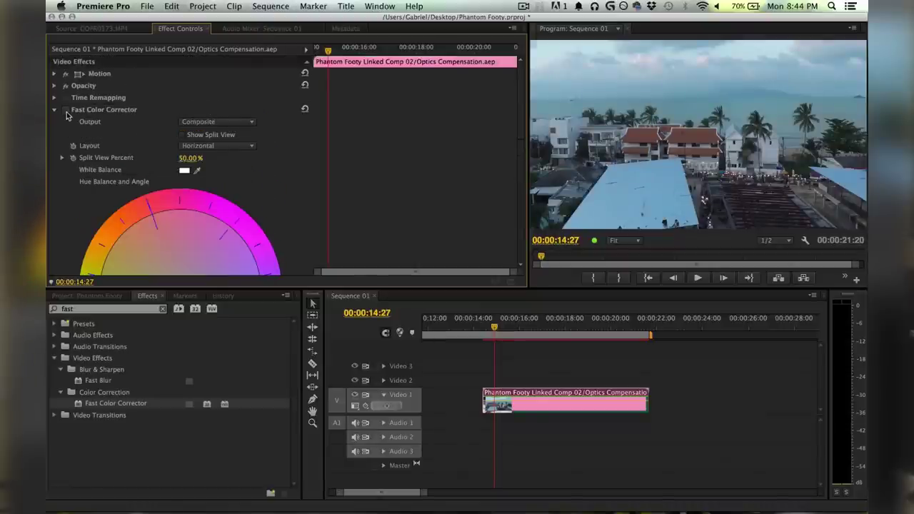
{"action": "key", "text": "grave"}
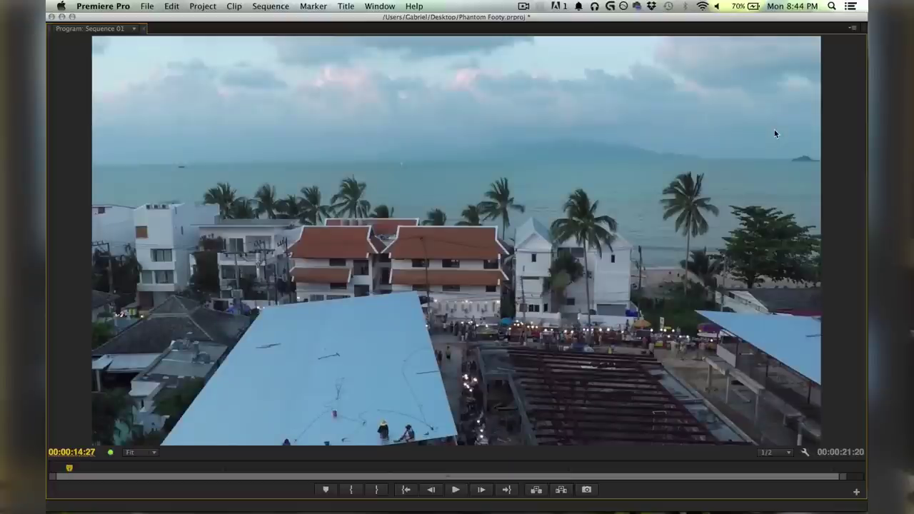
{"action": "key", "text": "grave"}
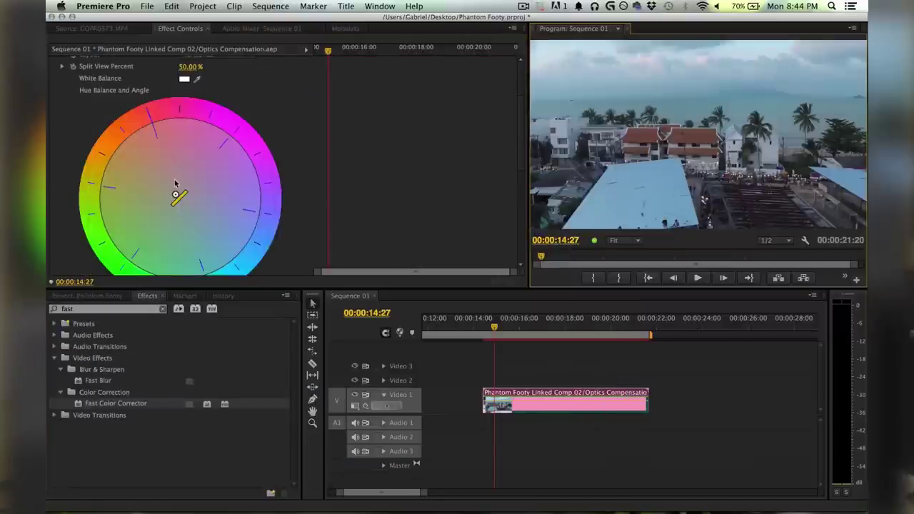
Warm the hue balance to Balance Magnitude 19.64 and Balance Angle -163.6°, checking the image in the enlarged Program monitor.
{"action": "left_click_drag", "start_coordinate": [176, 196], "coordinate": [157, 180]}
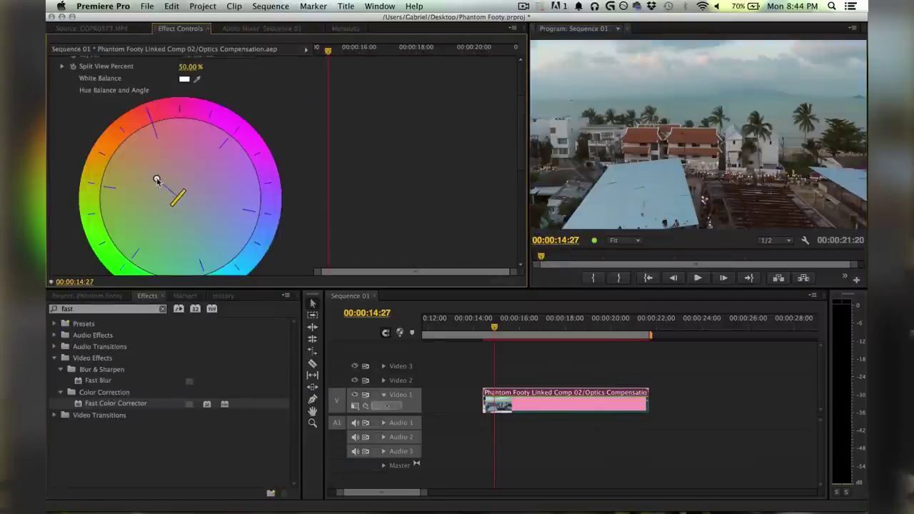
{"action": "key", "text": "grave"}
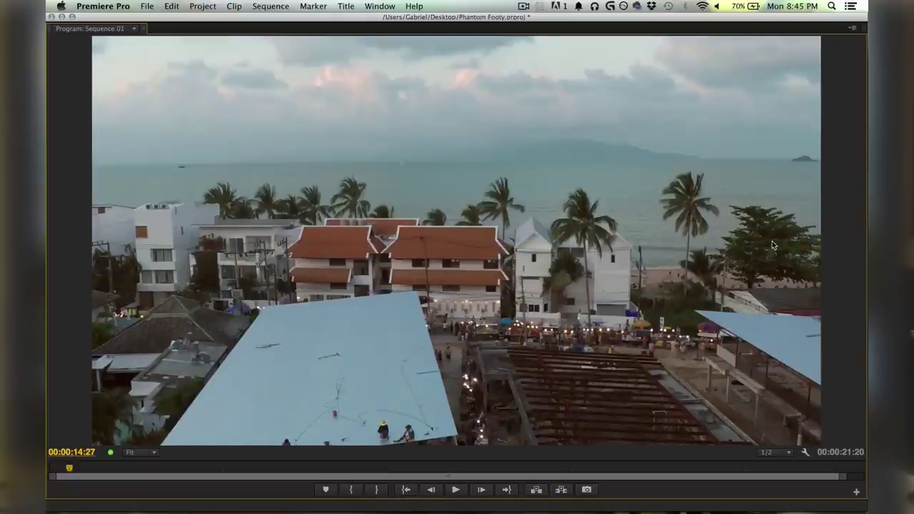
{"action": "key", "text": "grave"}
{"action": "mouse_move", "coordinate": [157, 180]}
{"action": "left_mouse_down"}
{"action": "mouse_move", "coordinate": [170, 194]}
{"action": "mouse_move", "coordinate": [168, 177]}
{"action": "mouse_move", "coordinate": [144, 187]}
{"action": "mouse_move", "coordinate": [173, 198]}
{"action": "mouse_move", "coordinate": [165, 196]}
{"action": "left_mouse_up"}
{"action": "scroll", "coordinate": [385, 177], "scroll_direction": "down", "scroll_amount": 3}
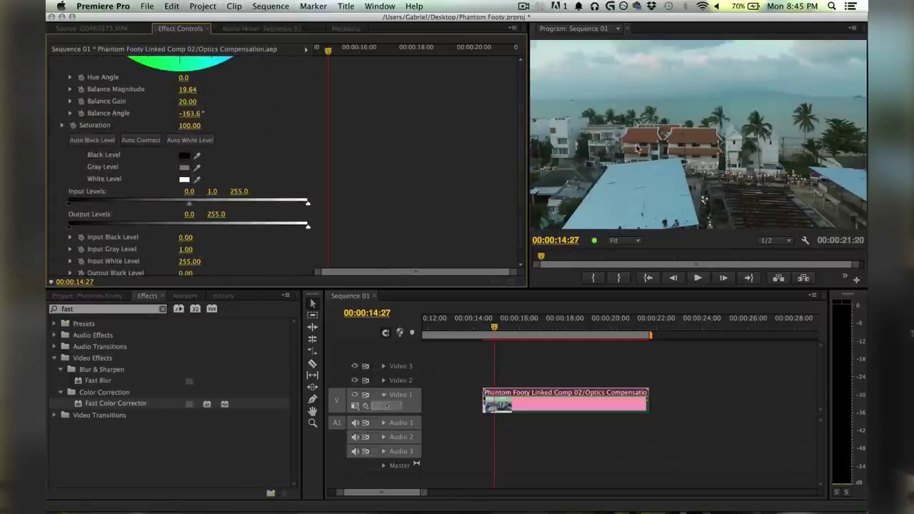
{"action": "key", "text": "grave"}
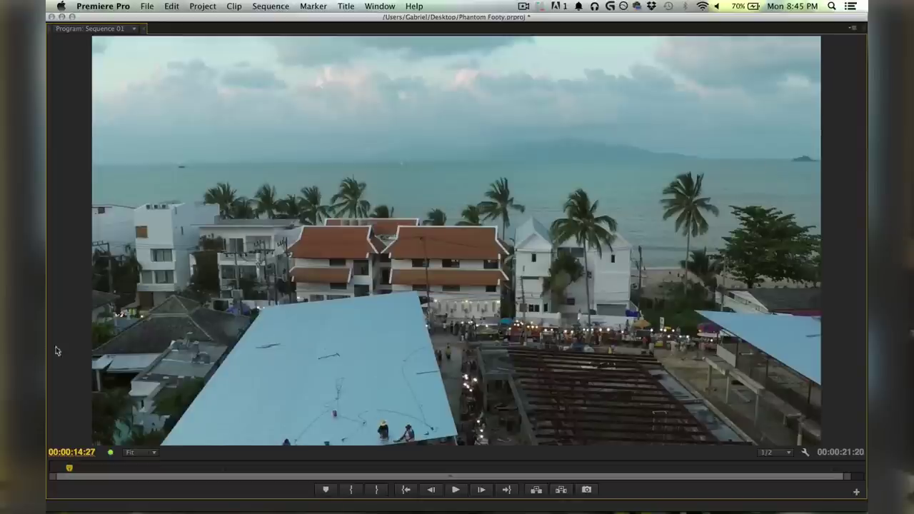
{"action": "key", "text": "grave"}
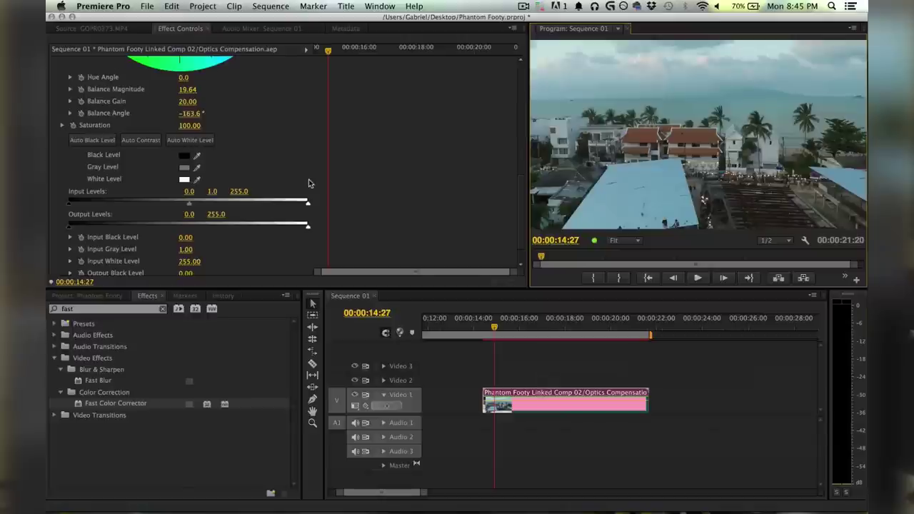
Set the Fast Color Corrector's Input Gray Level to 1.10 and enlarge the upper panels for a bigger preview.
{"action": "scroll", "coordinate": [309, 184], "scroll_direction": "down", "scroll_amount": 1}
{"action": "left_click", "coordinate": [71, 226]}
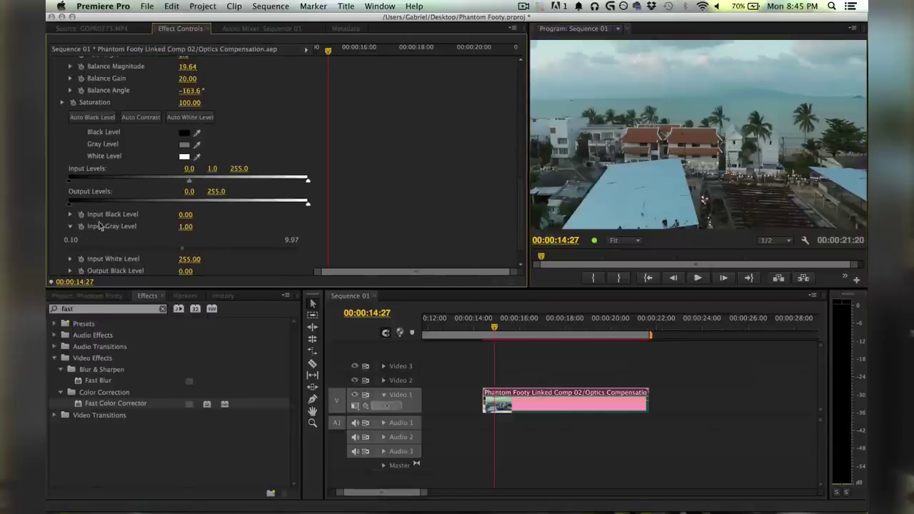
{"action": "left_click_drag", "start_coordinate": [184, 226], "coordinate": [189, 225]}
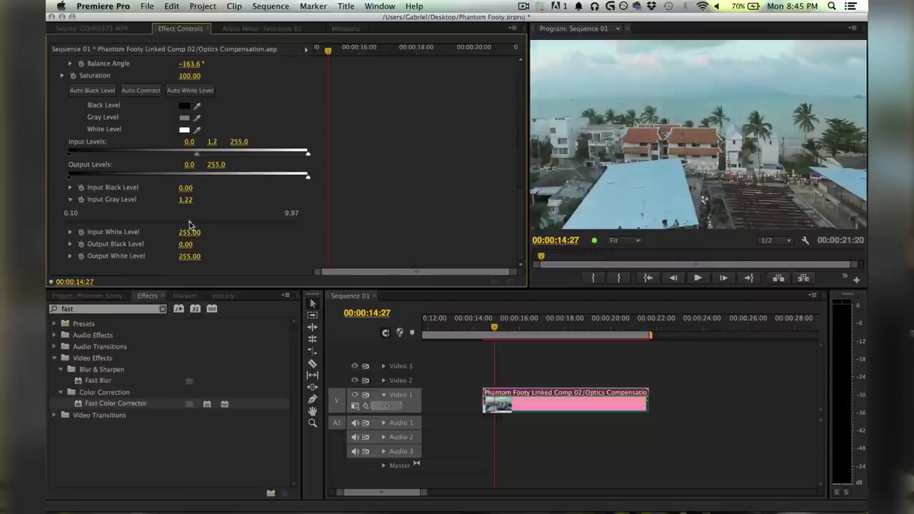
{"action": "left_click_drag", "start_coordinate": [525, 285], "coordinate": [433, 369]}
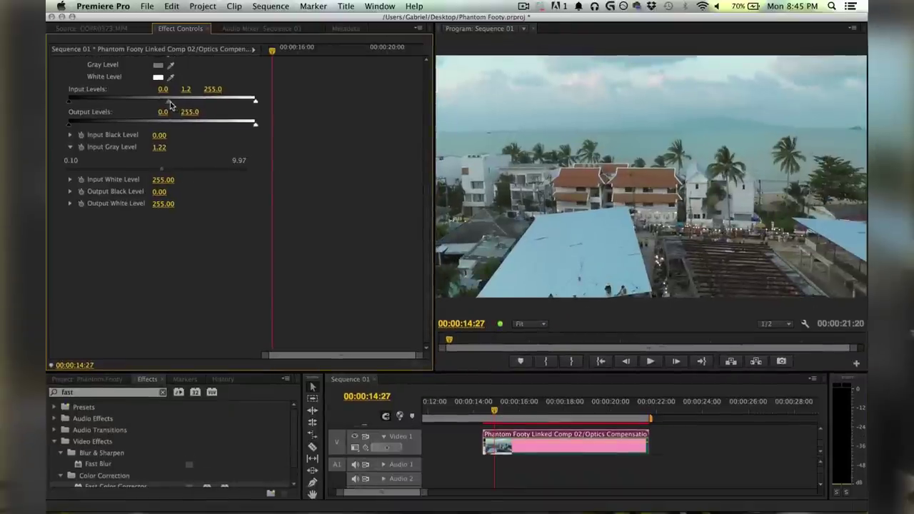
{"action": "mouse_move", "coordinate": [170, 102]}
{"action": "left_mouse_down"}
{"action": "mouse_move", "coordinate": [209, 102]}
{"action": "mouse_move", "coordinate": [164, 97]}
{"action": "left_mouse_up"}
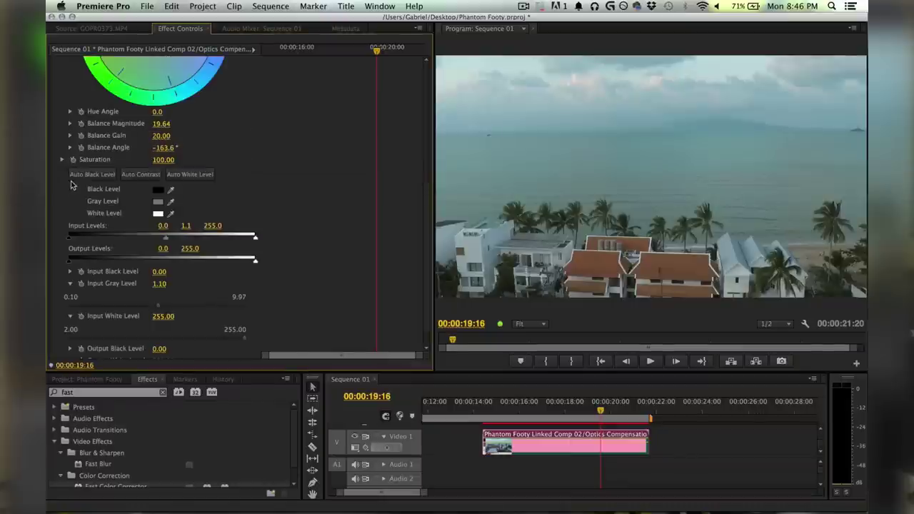
Set the Fast Color Corrector's Input White Level to 238.08 and its Saturation to 142.
{"action": "scroll", "coordinate": [299, 304], "scroll_direction": "down", "scroll_amount": 1}
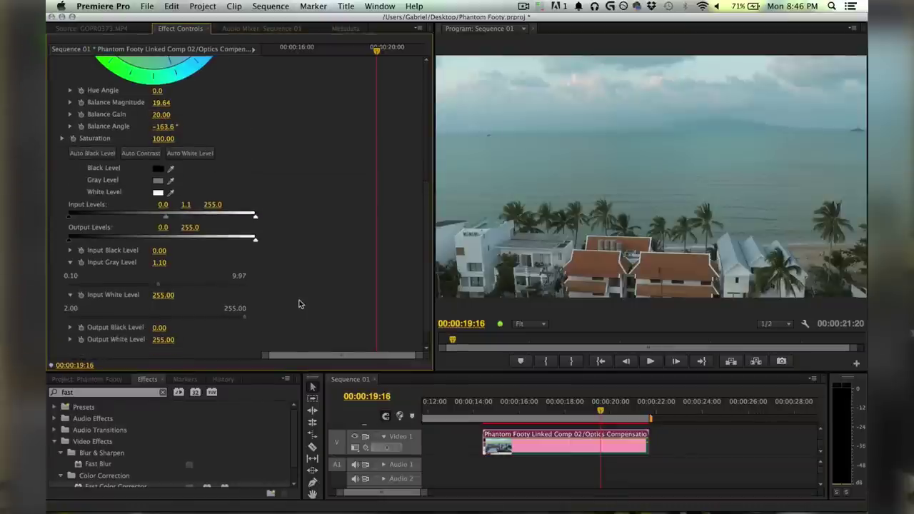
{"action": "mouse_move", "coordinate": [243, 321]}
{"action": "left_mouse_down"}
{"action": "mouse_move", "coordinate": [140, 314]}
{"action": "mouse_move", "coordinate": [248, 321]}
{"action": "mouse_move", "coordinate": [233, 321]}
{"action": "left_mouse_up"}
{"action": "scroll", "coordinate": [343, 276], "scroll_direction": "up", "scroll_amount": 3}
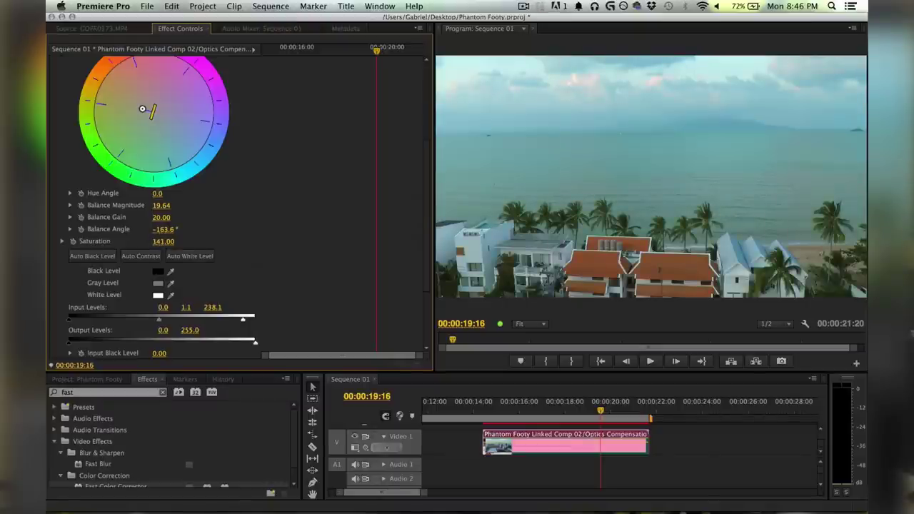
{"action": "left_click_drag", "start_coordinate": [161, 241], "coordinate": [164, 241]}
Search the effects for "bright", apply Brightness & Contrast to the linked composition clip, and open its Contrast value for editing.
{"action": "scroll", "coordinate": [271, 243], "scroll_direction": "down", "scroll_amount": 3}
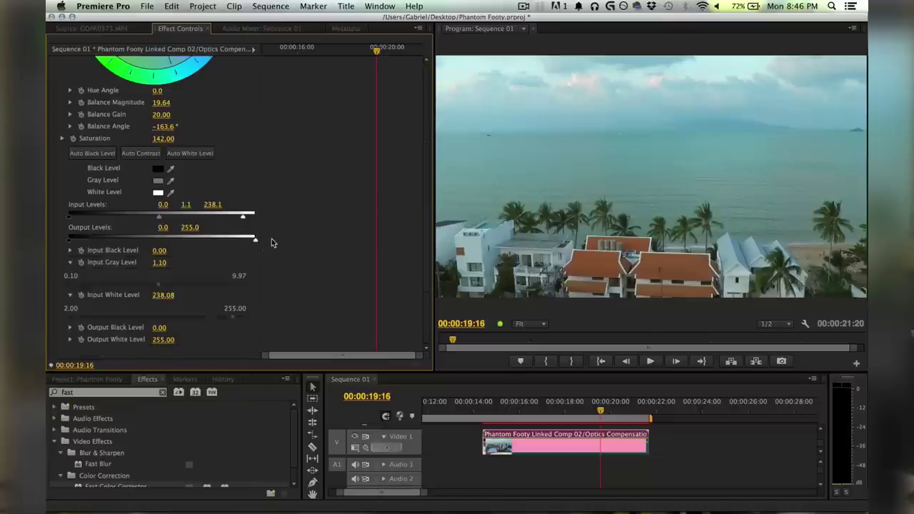
{"action": "double_click", "coordinate": [131, 393]}
{"action": "type", "text": "bright"}
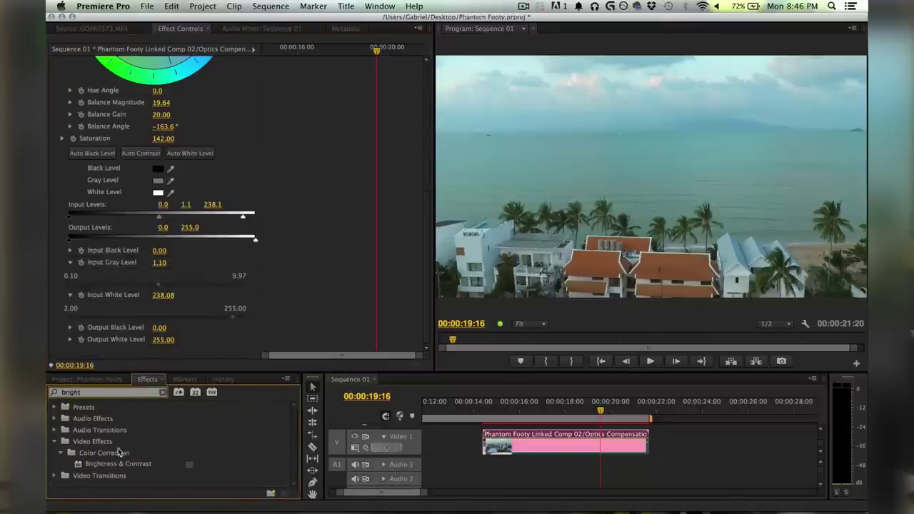
{"action": "left_click_drag", "start_coordinate": [116, 464], "coordinate": [193, 314]}
{"action": "left_click", "coordinate": [159, 339]}
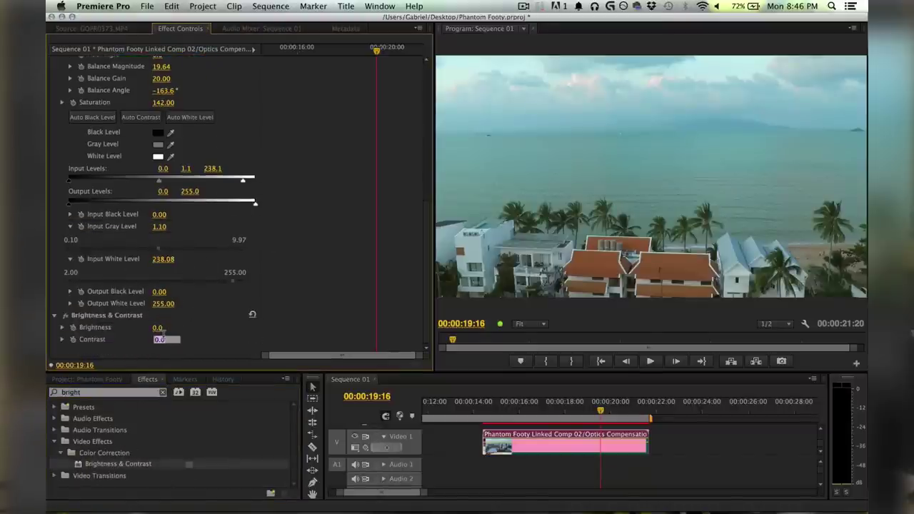